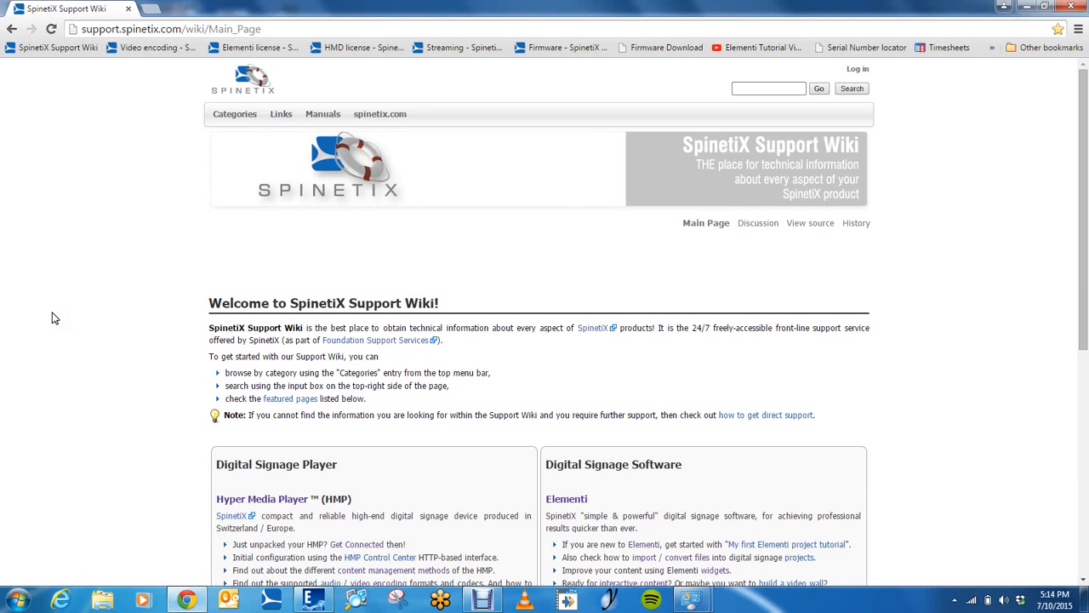
Search the support wiki for "widgets"
{"action": "left_click", "coordinate": [768, 89]}
{"action": "type", "text": "wi"}
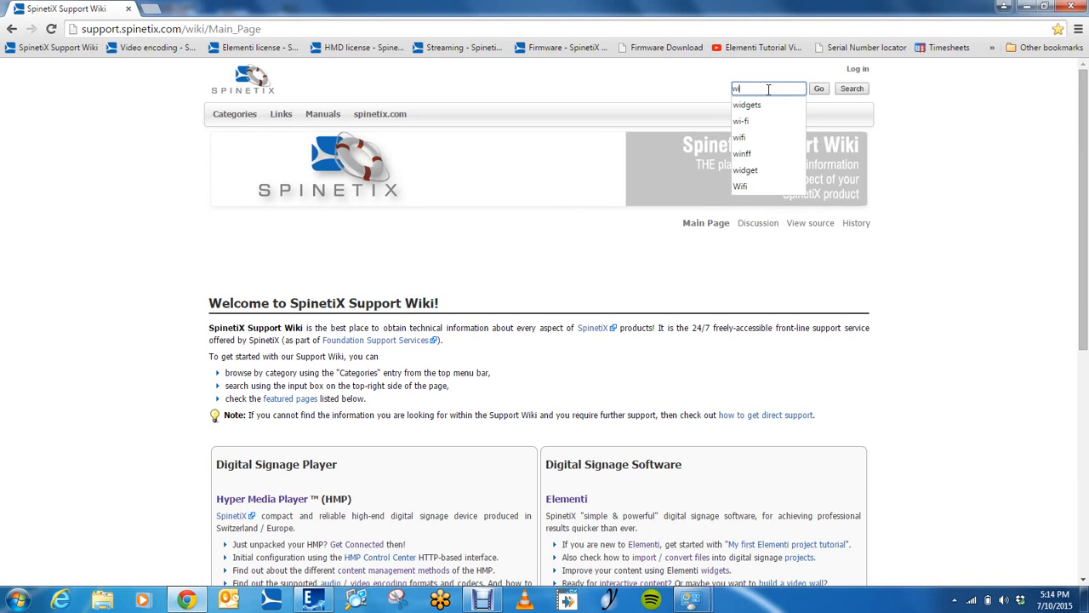
{"action": "type", "text": "degets"}
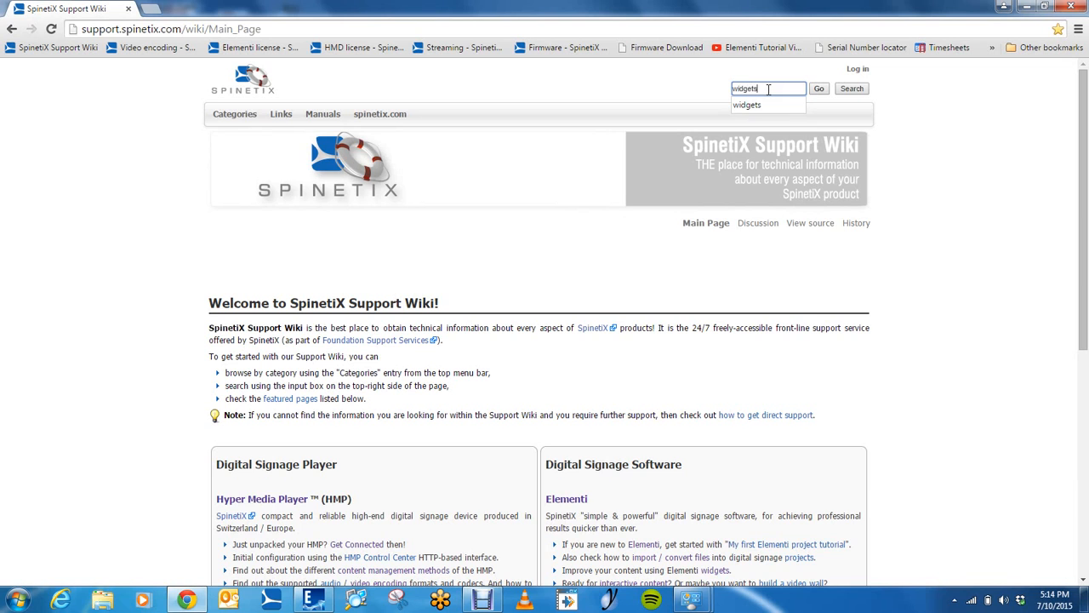
{"action": "key", "text": "Return"}
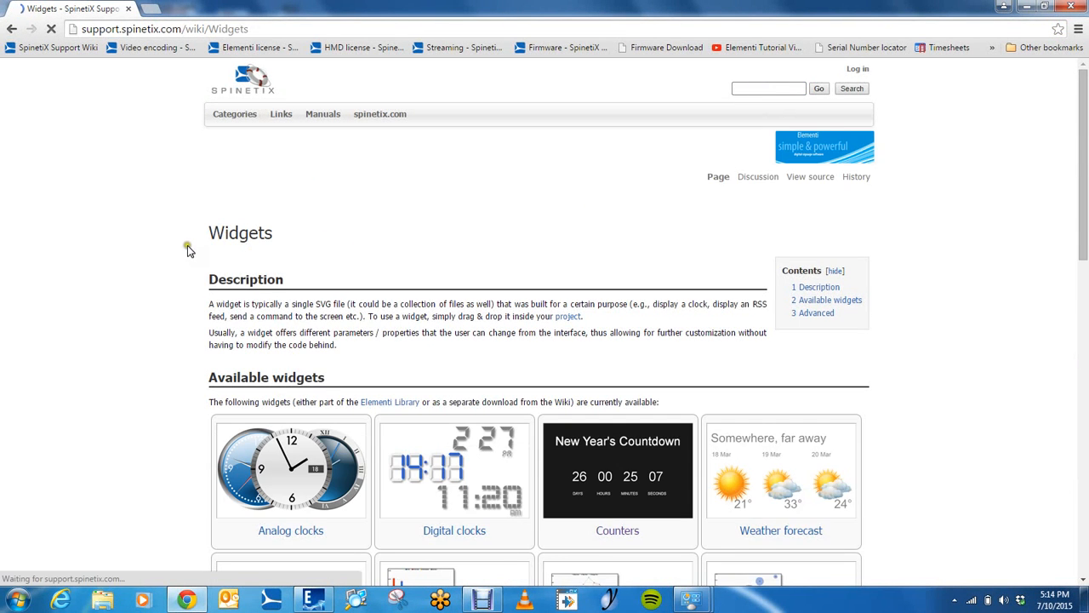
Look through the gallery of available widgets on the Widgets page
{"action": "scroll", "coordinate": [188, 245], "scroll_direction": "down", "scroll_amount": 6}
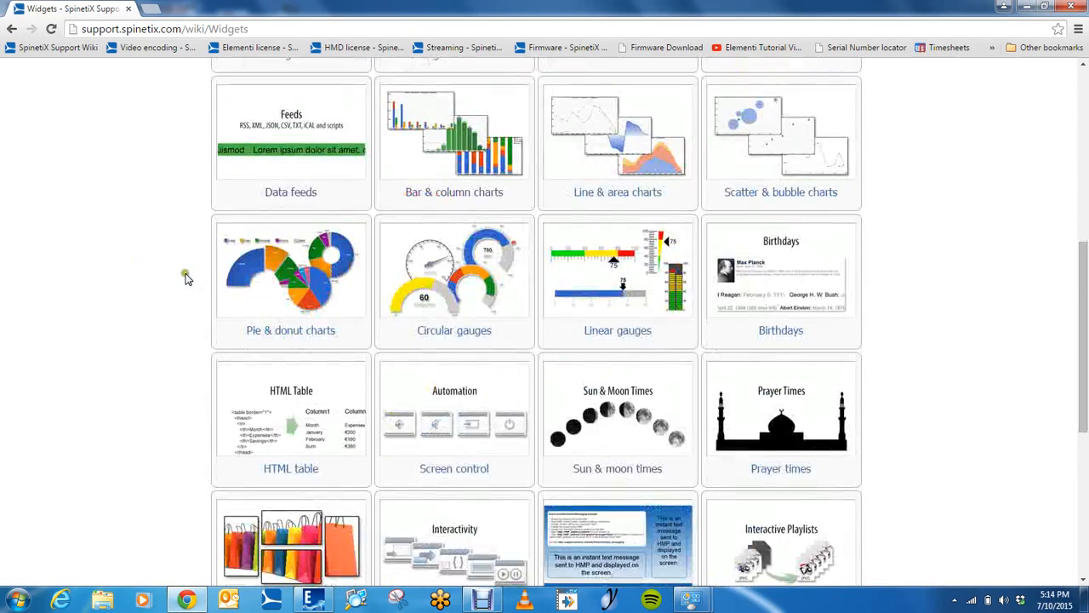
{"action": "scroll", "coordinate": [184, 278], "scroll_direction": "down", "scroll_amount": 5}
{"action": "scroll", "coordinate": [182, 278], "scroll_direction": "up", "scroll_amount": 7}
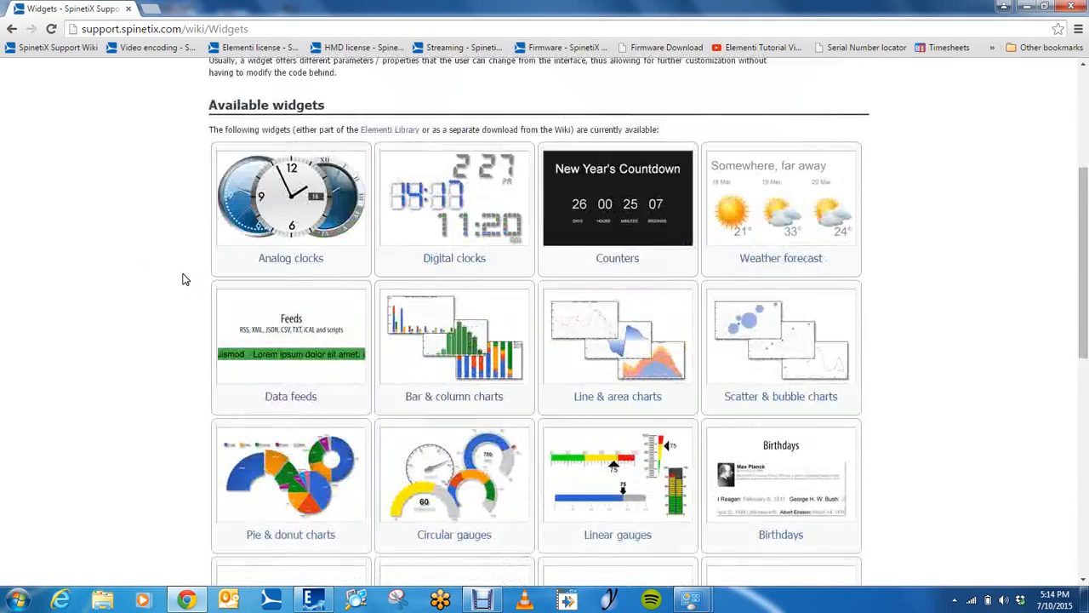
{"action": "scroll", "coordinate": [182, 277], "scroll_direction": "up", "scroll_amount": 2}
{"action": "scroll", "coordinate": [183, 276], "scroll_direction": "down", "scroll_amount": 4}
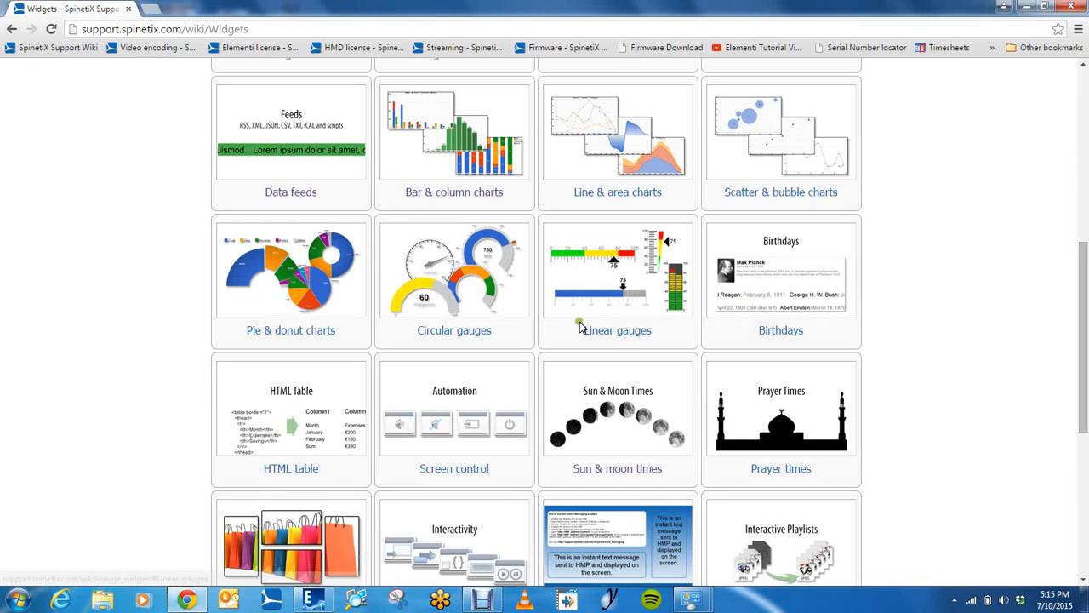
{"action": "scroll", "coordinate": [342, 345], "scroll_direction": "down", "scroll_amount": 2}
{"action": "scroll", "coordinate": [353, 356], "scroll_direction": "up", "scroll_amount": 3}
{"action": "scroll", "coordinate": [344, 345], "scroll_direction": "up", "scroll_amount": 3}
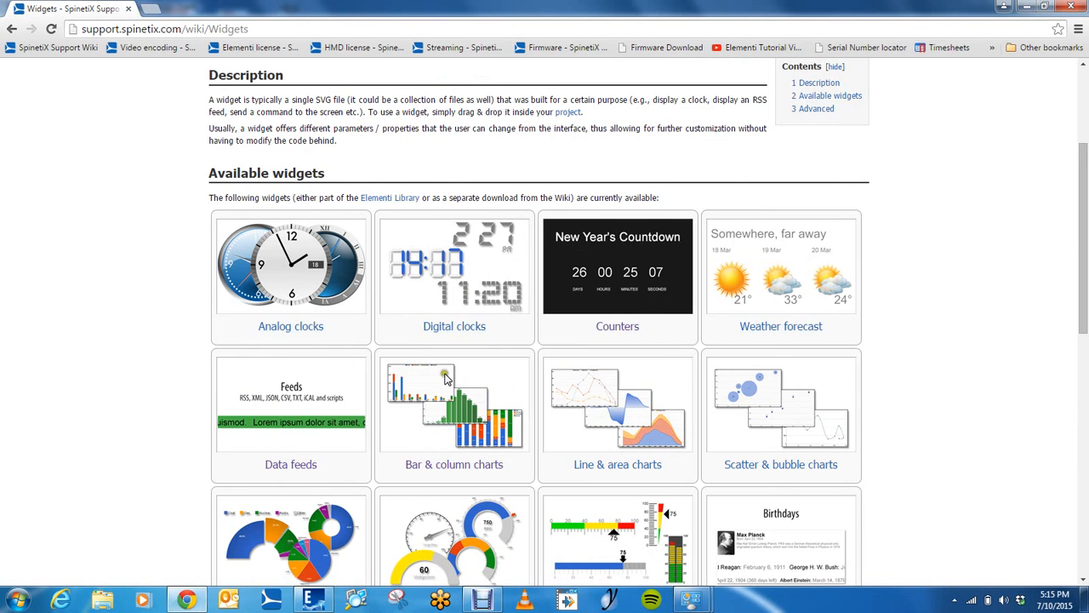
Open the separately downloadable digital clock widgets from the Digital clocks entry and download the regular digital clock, Digital_1.7z
{"action": "left_click", "coordinate": [462, 332]}
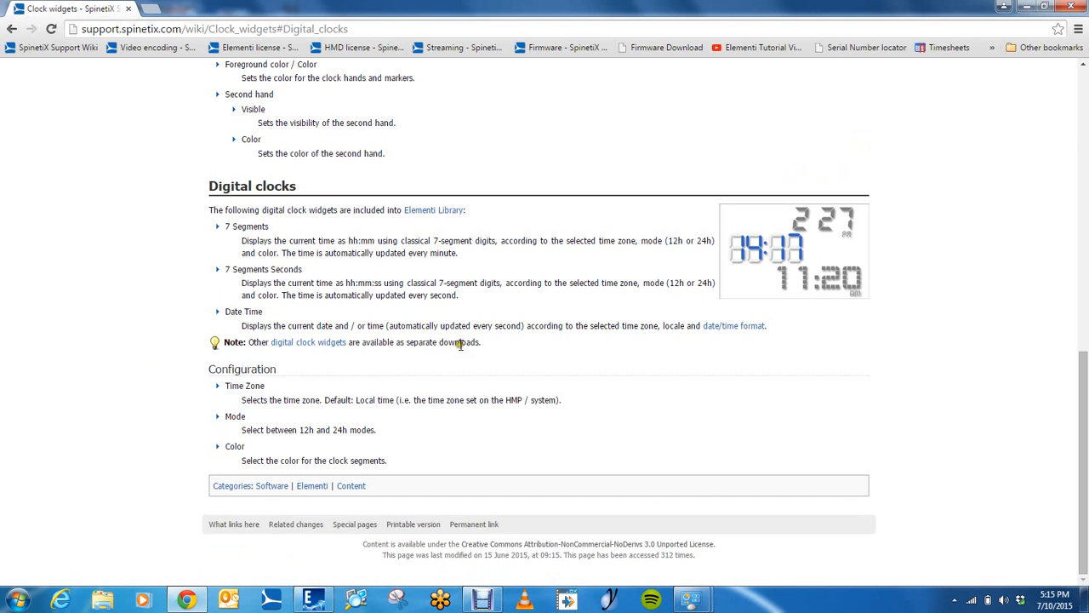
{"action": "left_click", "coordinate": [322, 342]}
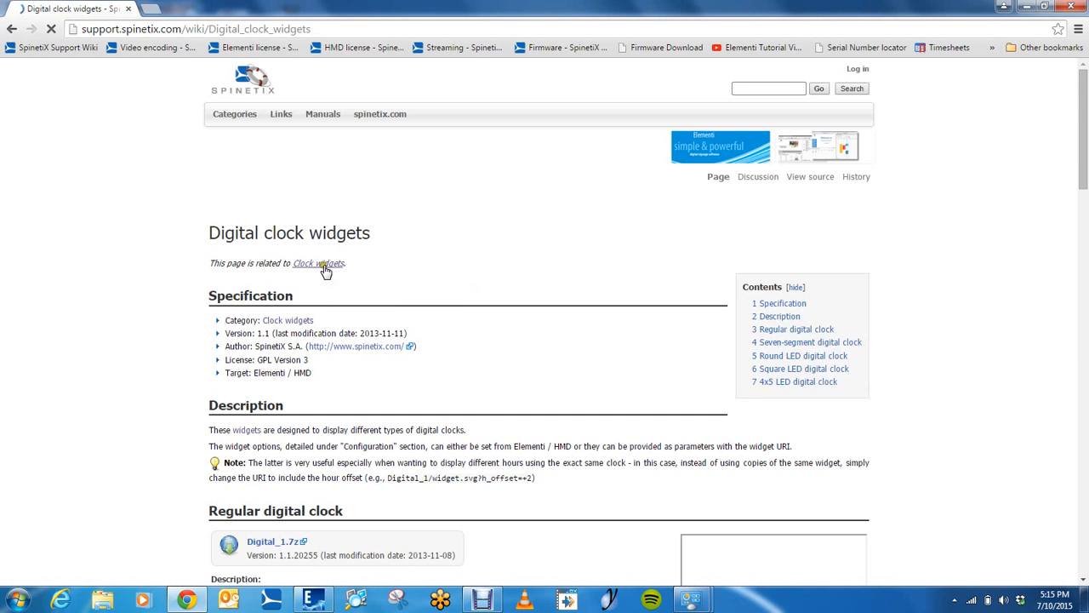
{"action": "scroll", "coordinate": [328, 270], "scroll_direction": "down", "scroll_amount": 5}
{"action": "scroll", "coordinate": [498, 270], "scroll_direction": "down", "scroll_amount": 8}
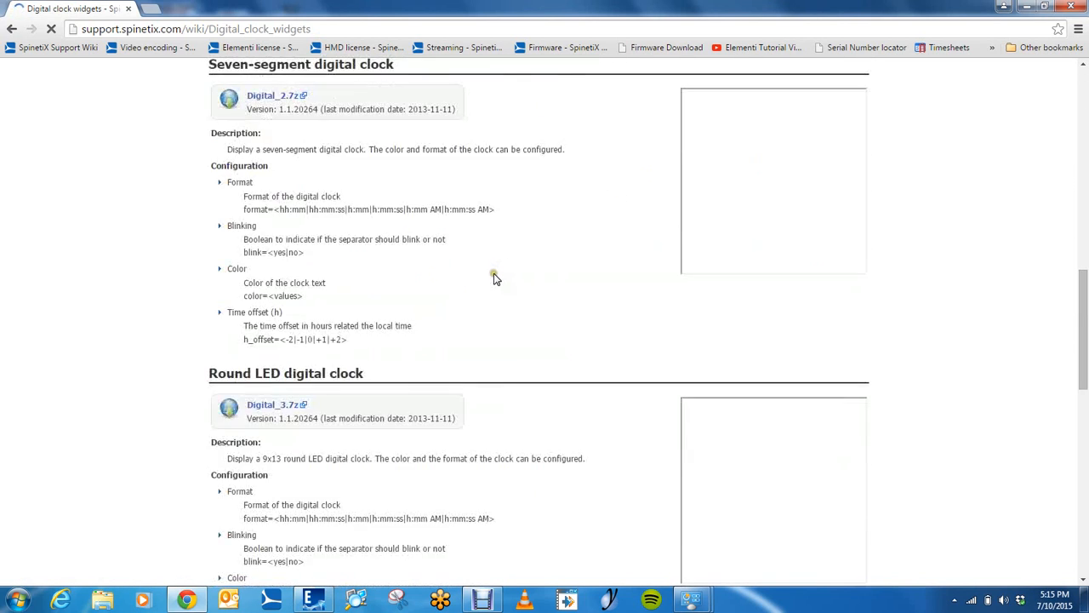
{"action": "scroll", "coordinate": [494, 275], "scroll_direction": "up", "scroll_amount": 4}
{"action": "scroll", "coordinate": [470, 298], "scroll_direction": "up", "scroll_amount": 8}
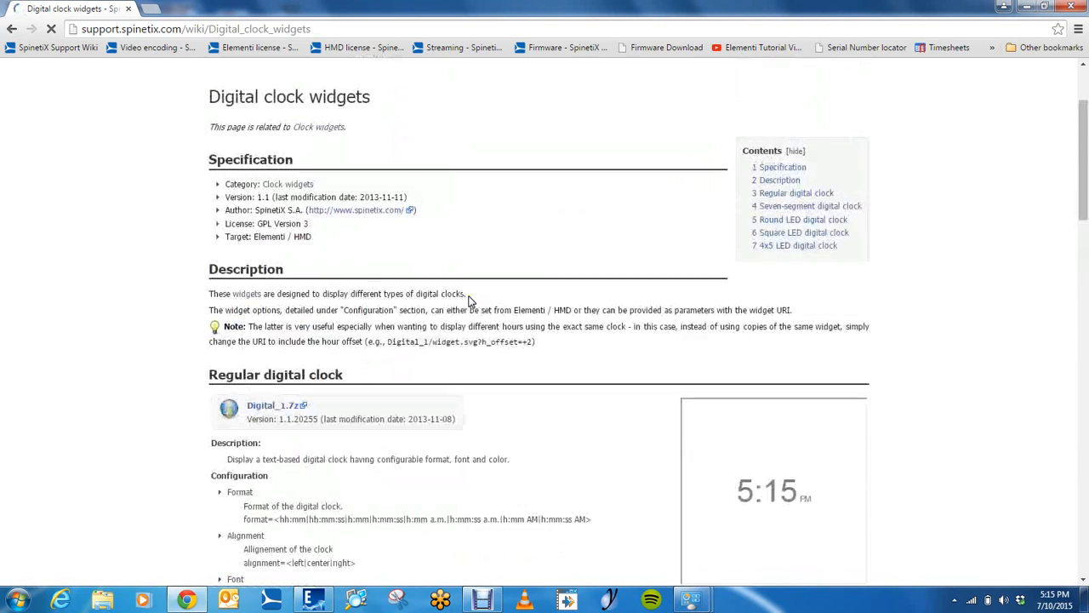
{"action": "scroll", "coordinate": [676, 304], "scroll_direction": "down", "scroll_amount": 3}
{"action": "scroll", "coordinate": [766, 289], "scroll_direction": "down", "scroll_amount": 13}
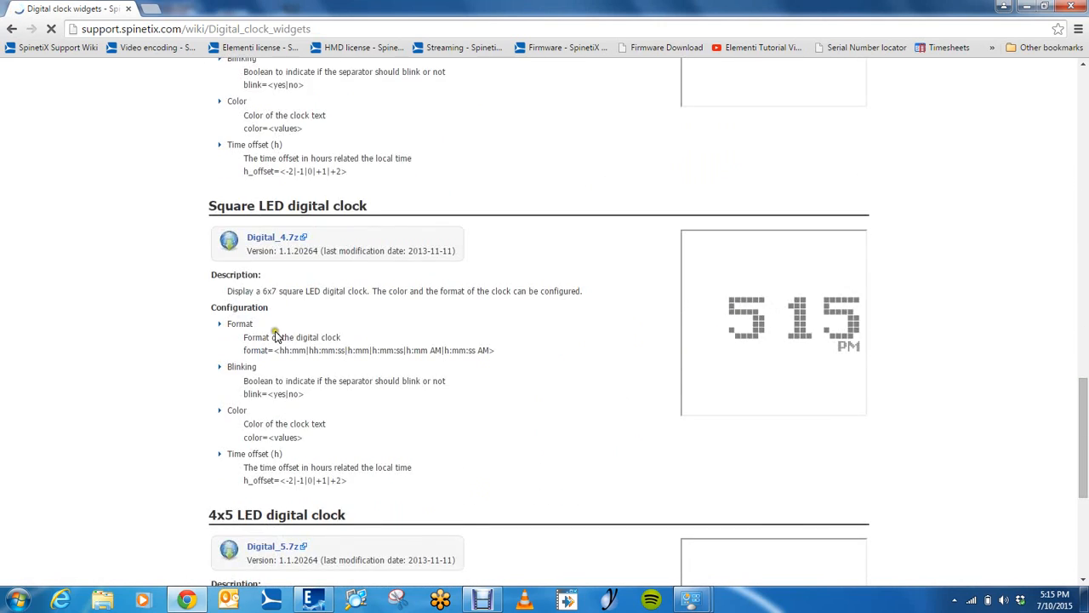
{"action": "scroll", "coordinate": [275, 340], "scroll_direction": "up", "scroll_amount": 13}
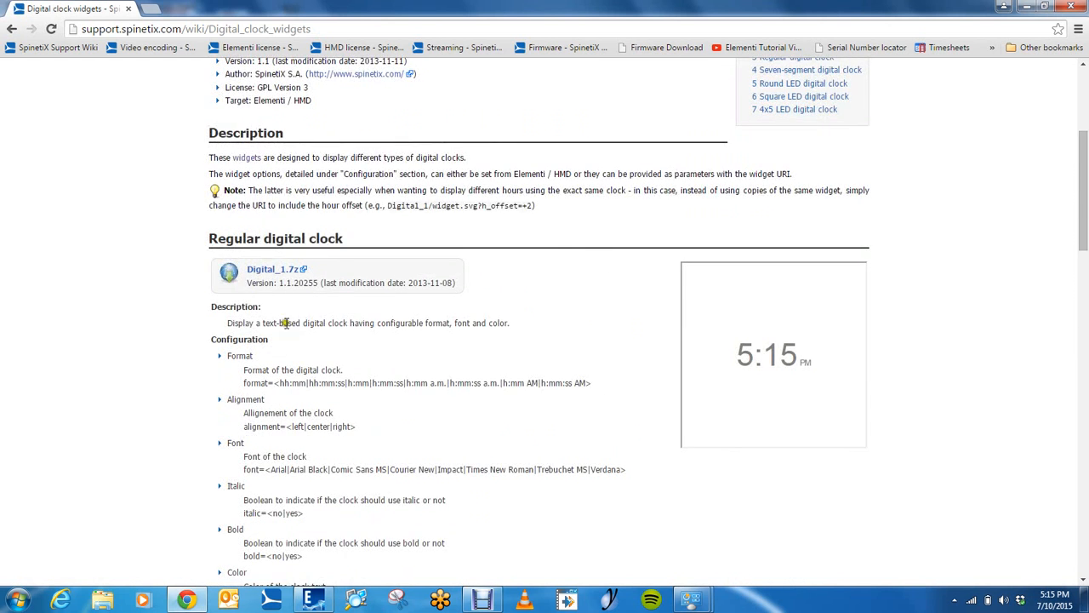
{"action": "scroll", "coordinate": [285, 322], "scroll_direction": "down", "scroll_amount": 1}
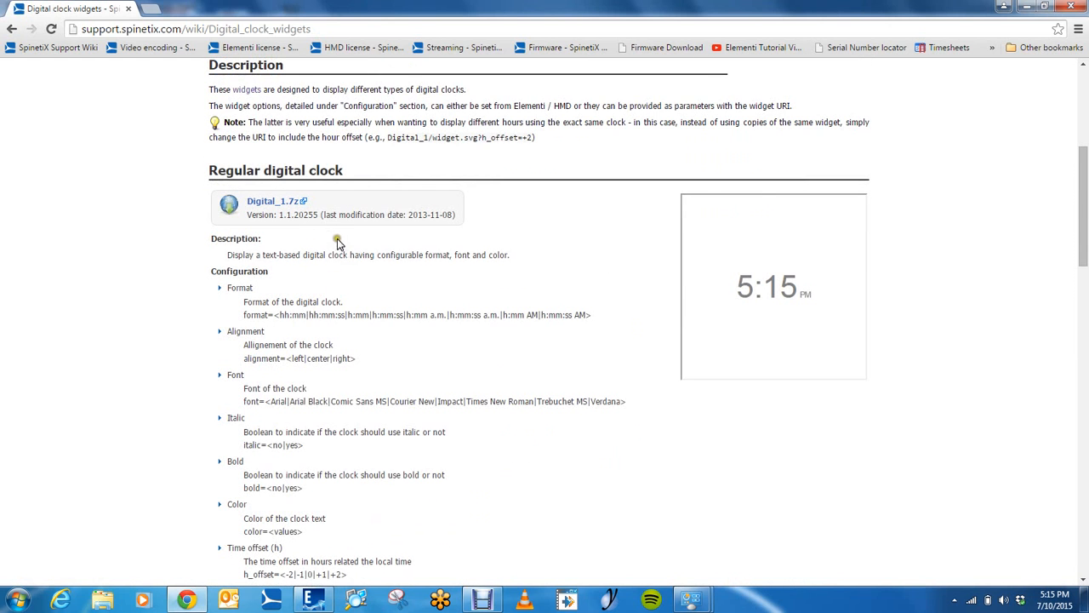
{"action": "left_click", "coordinate": [276, 203]}
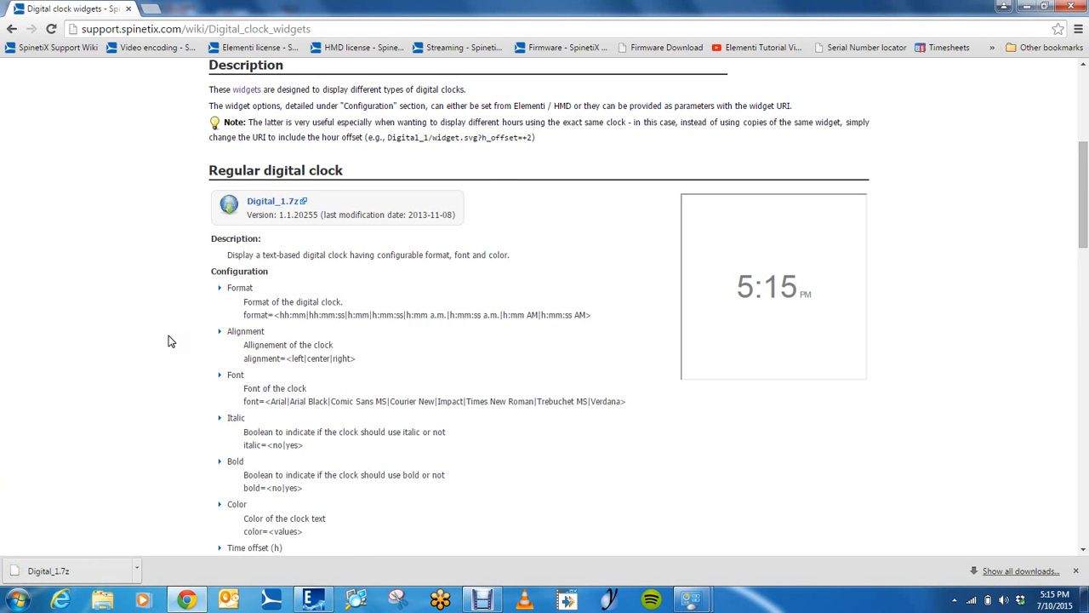
Return to the Widgets overview and open the Weather forecast widgets page
{"action": "scroll", "coordinate": [168, 342], "scroll_direction": "down", "scroll_amount": 20}
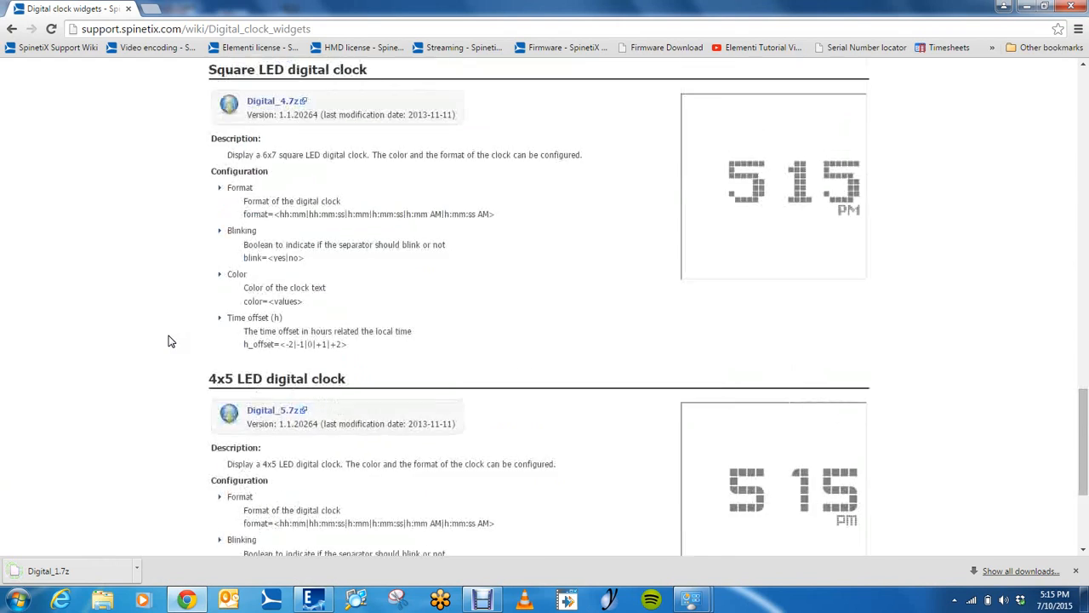
{"action": "scroll", "coordinate": [168, 341], "scroll_direction": "up", "scroll_amount": 20}
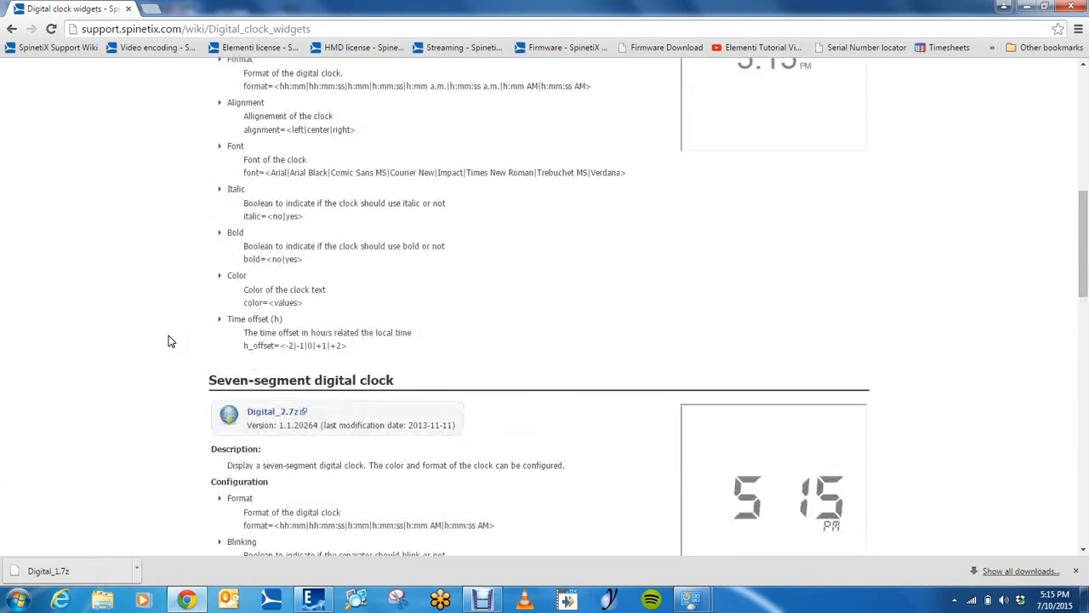
{"action": "scroll", "coordinate": [169, 337], "scroll_direction": "up", "scroll_amount": 1}
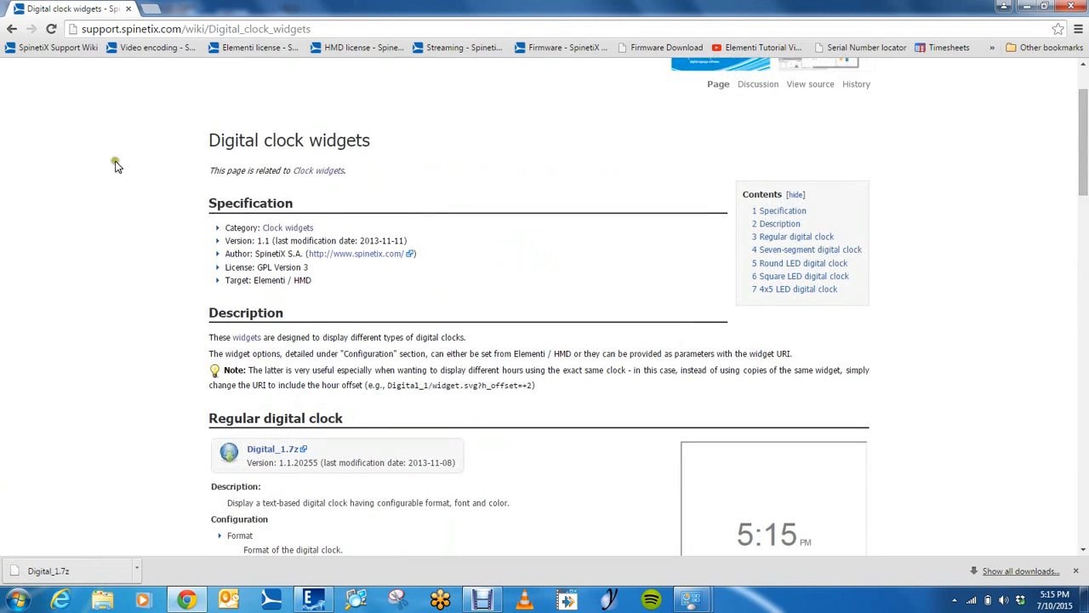
{"action": "left_click", "coordinate": [12, 29]}
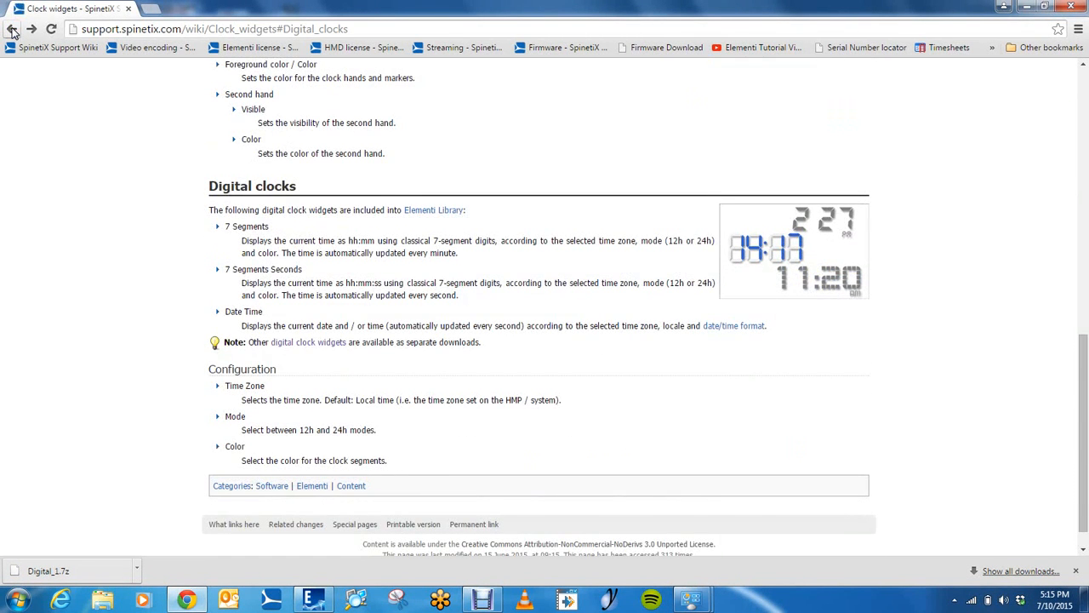
{"action": "left_click", "coordinate": [12, 30]}
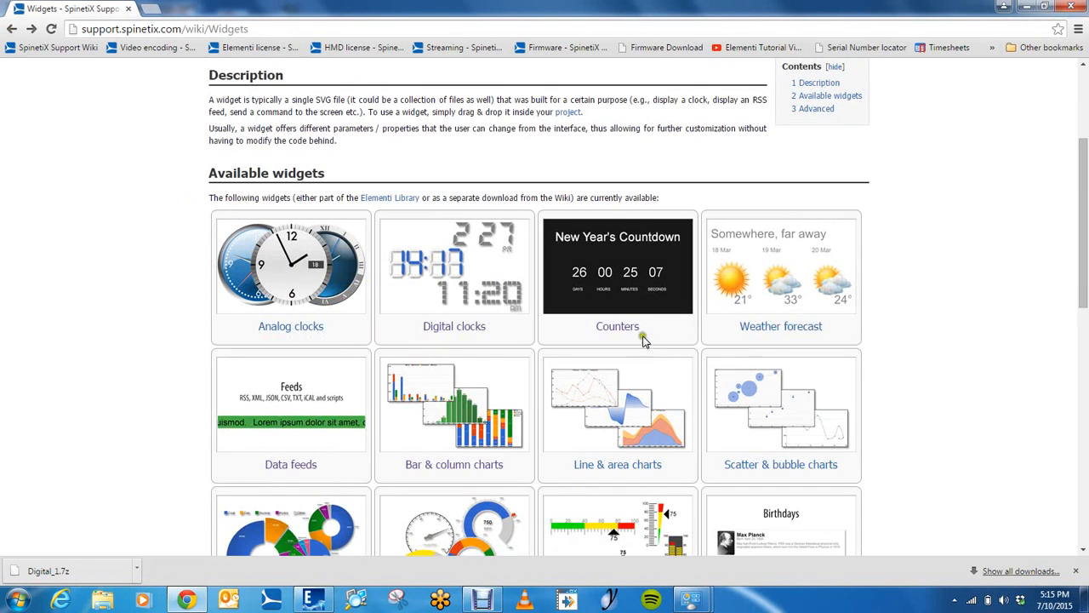
{"action": "left_click", "coordinate": [776, 329]}
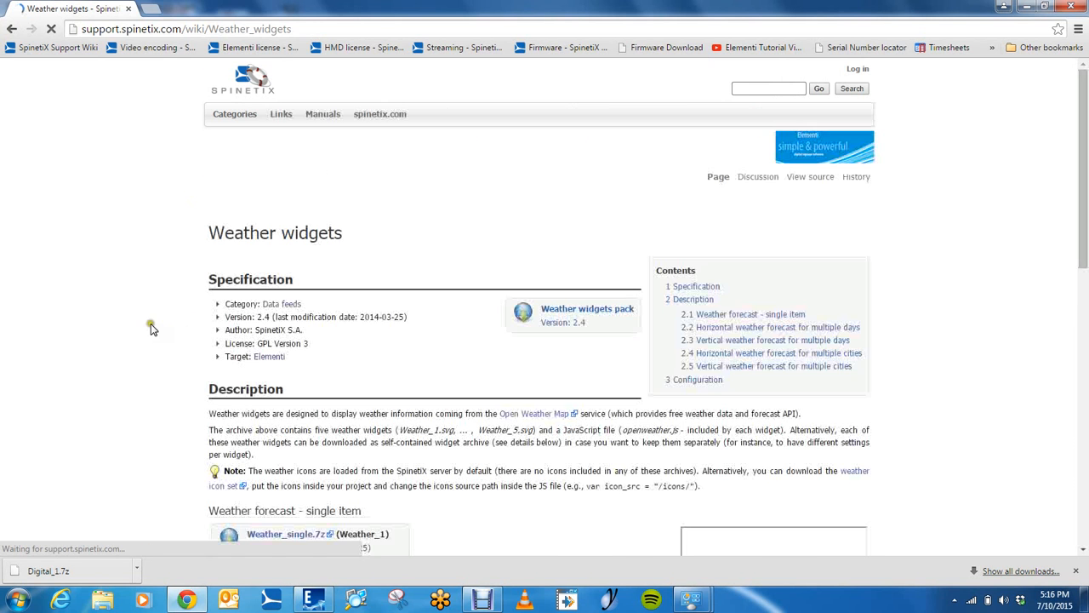
Review the weather forecast layouts and download the complete Weather widgets pack
{"action": "scroll", "coordinate": [183, 303], "scroll_direction": "down", "scroll_amount": 2}
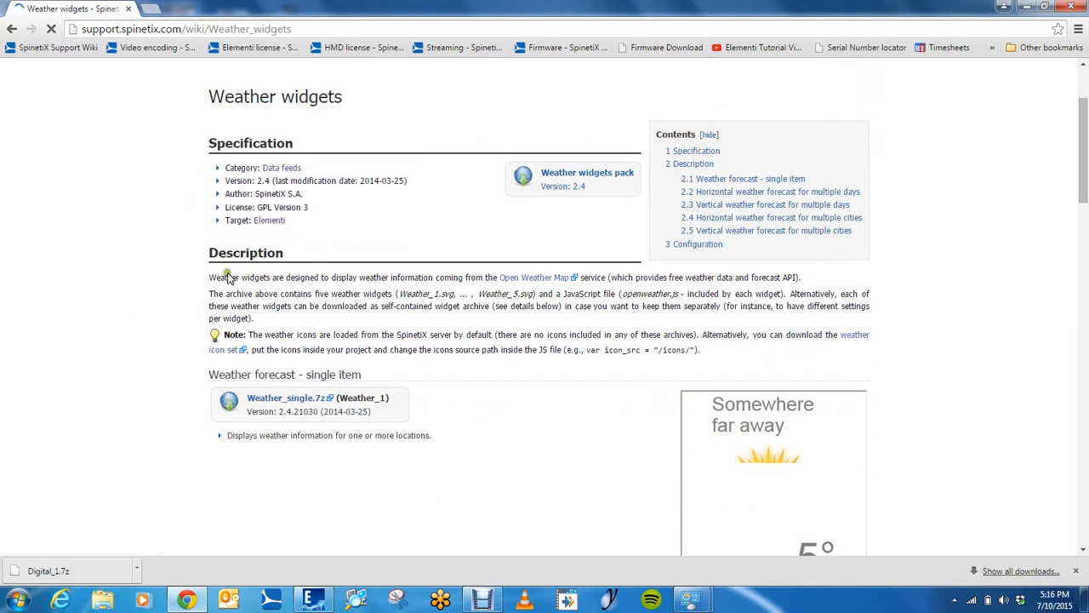
{"action": "scroll", "coordinate": [397, 217], "scroll_direction": "down", "scroll_amount": 4}
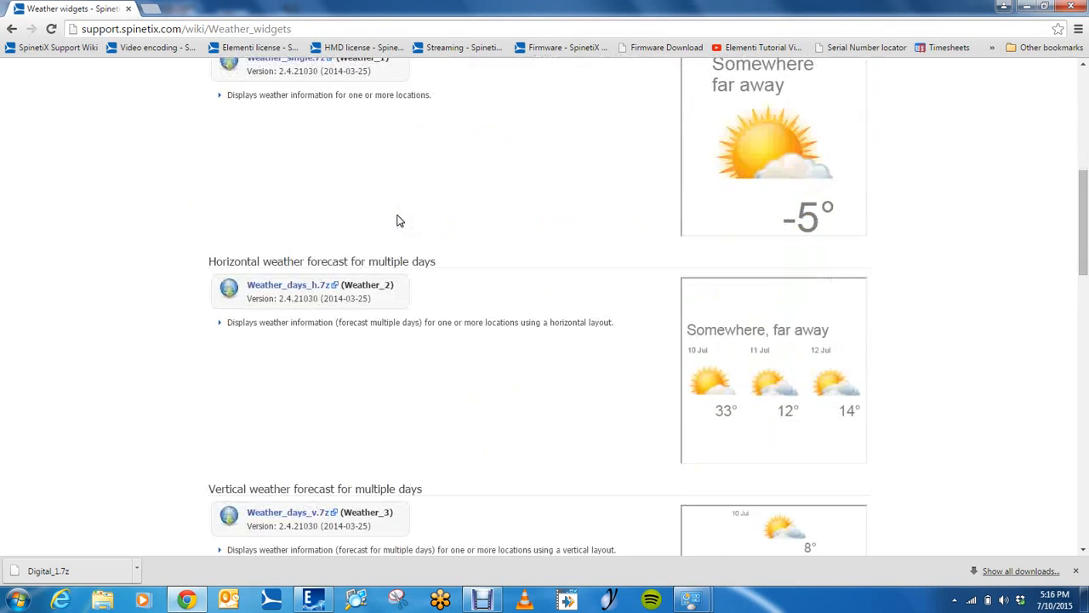
{"action": "scroll", "coordinate": [396, 219], "scroll_direction": "up", "scroll_amount": 4}
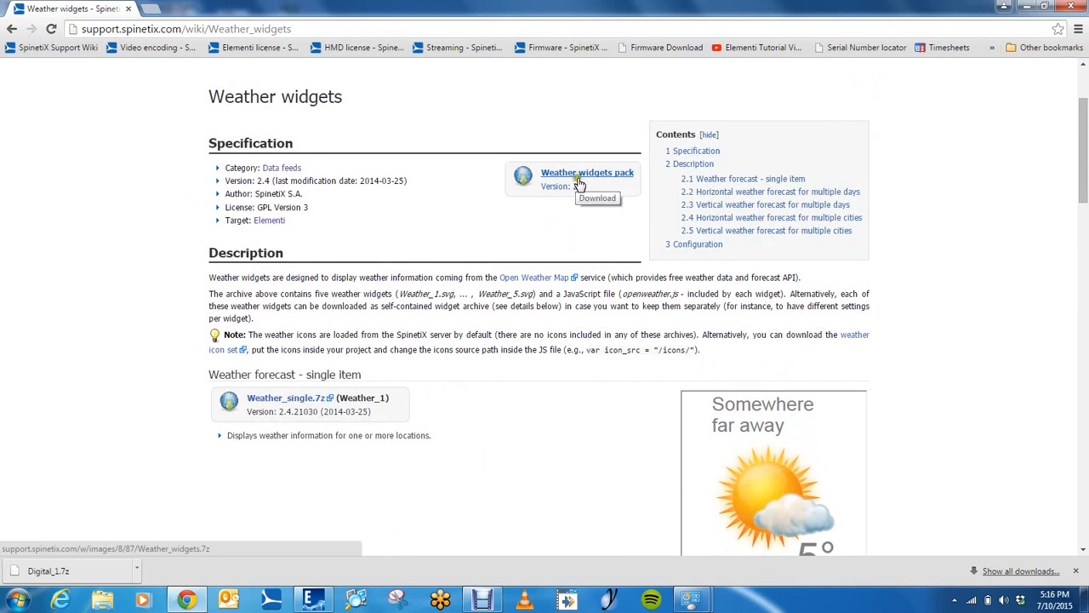
{"action": "scroll", "coordinate": [389, 269], "scroll_direction": "down", "scroll_amount": 12}
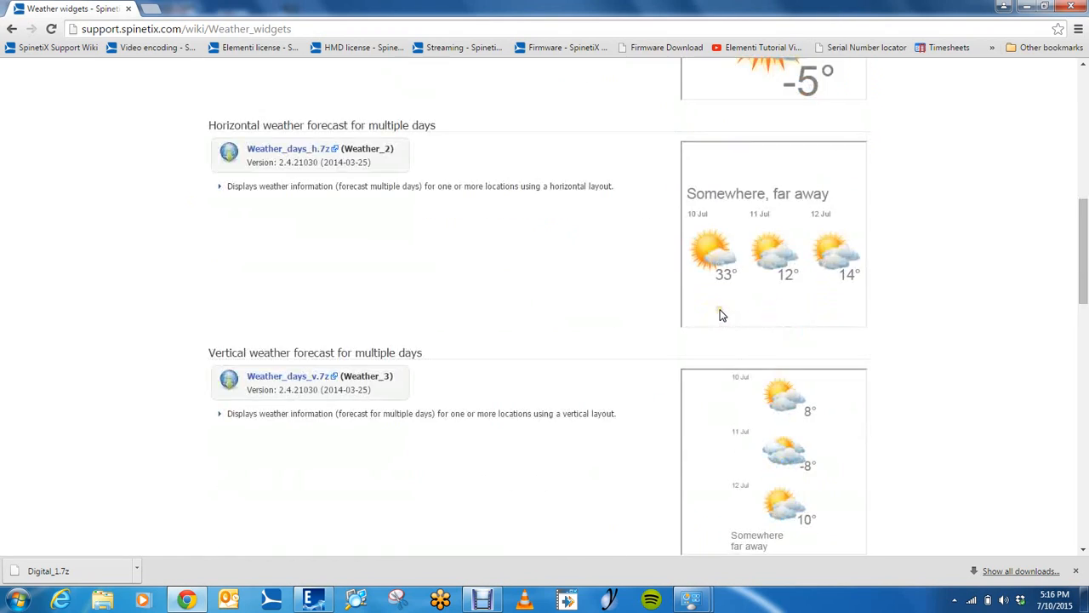
{"action": "scroll", "coordinate": [708, 344], "scroll_direction": "up", "scroll_amount": 12}
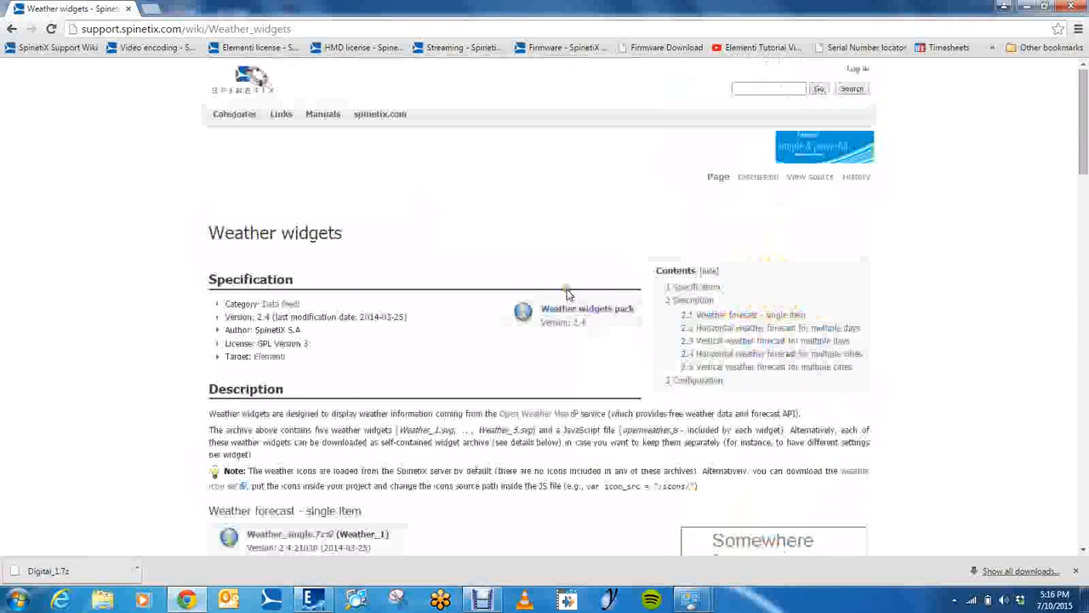
{"action": "left_click", "coordinate": [582, 309]}
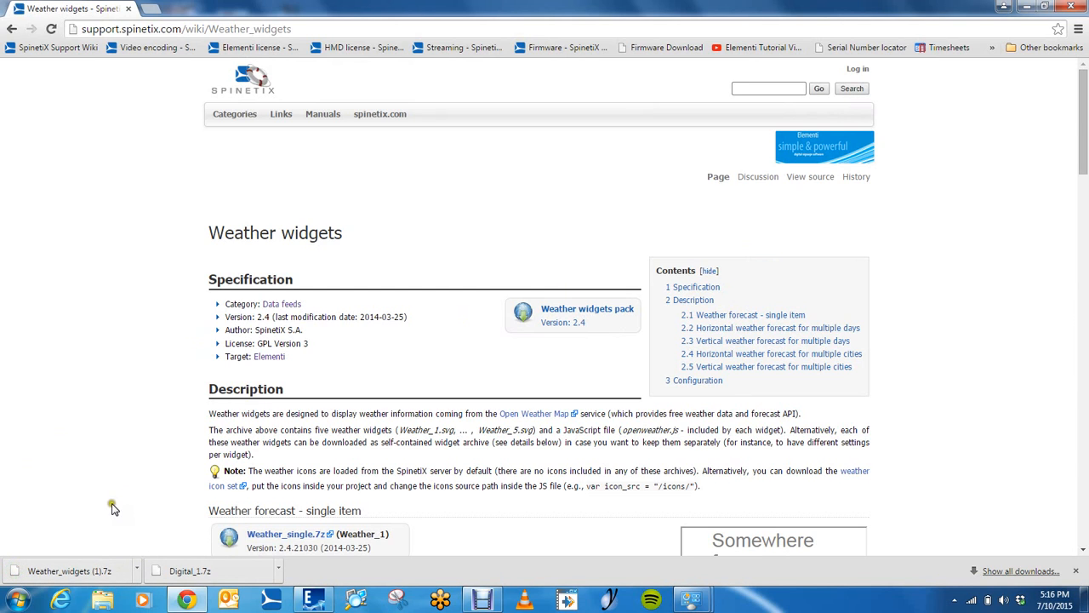
Show the downloaded Digital_1.7z in its folder and reposition the folder window
{"action": "left_click", "coordinate": [279, 571]}
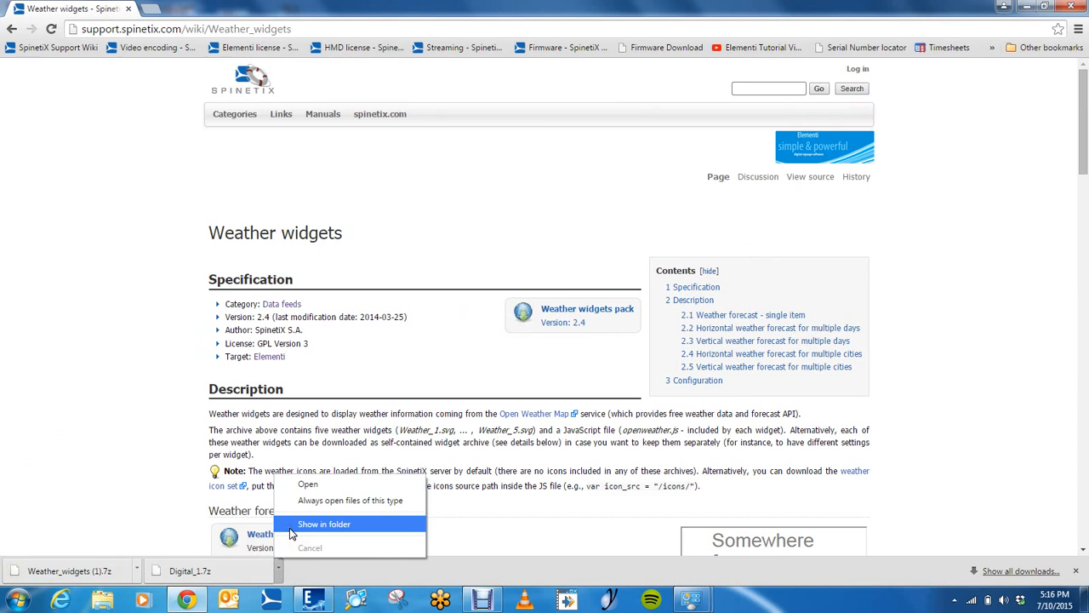
{"action": "left_click", "coordinate": [290, 527]}
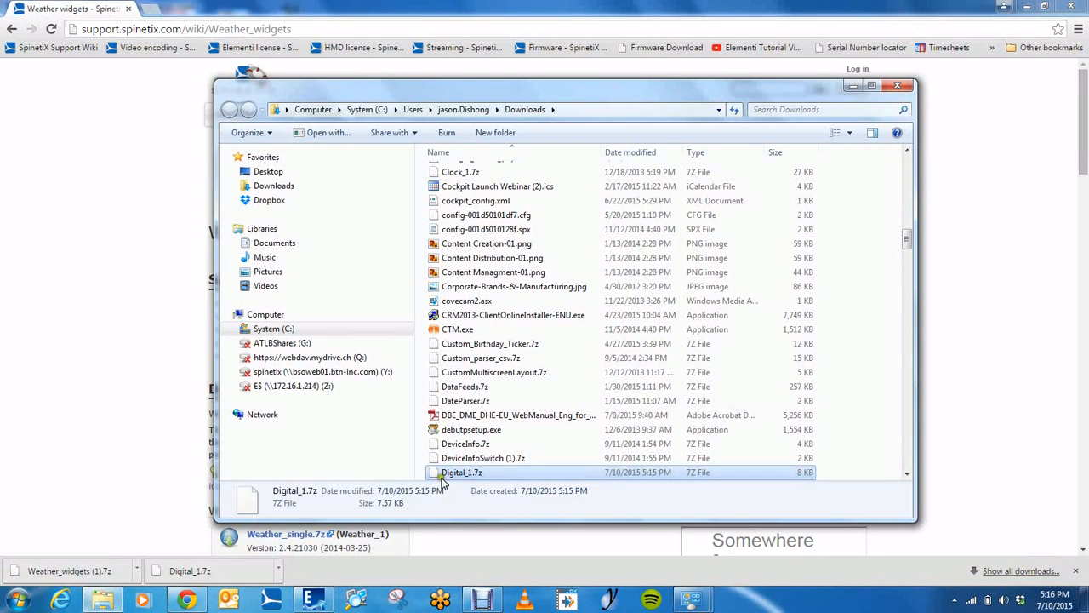
{"action": "left_click_drag", "start_coordinate": [471, 95], "coordinate": [461, 78]}
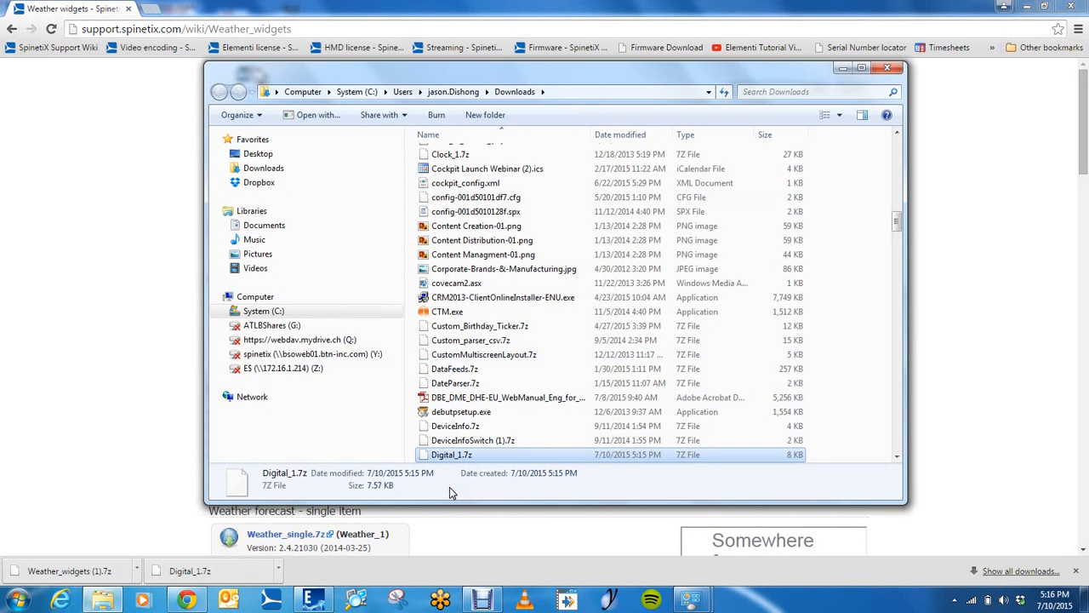
Switch to Elementi, place the Downloads window beside the project files, and add Digital_1.7z to the project
{"action": "mouse_move", "coordinate": [320, 601]}
{"action": "left_click", "coordinate": [311, 557]}
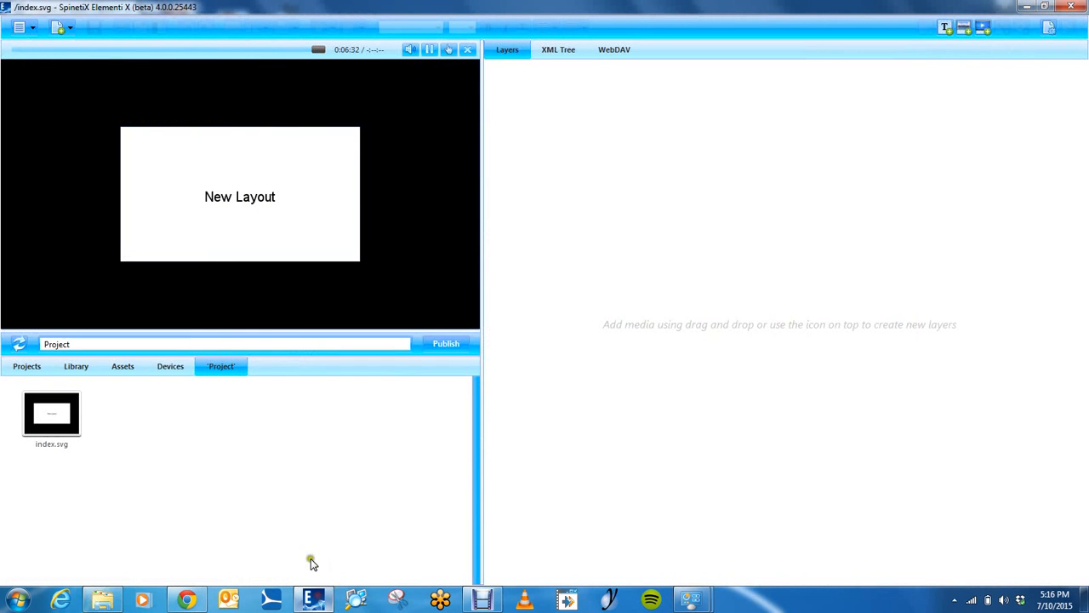
{"action": "left_click", "coordinate": [102, 600]}
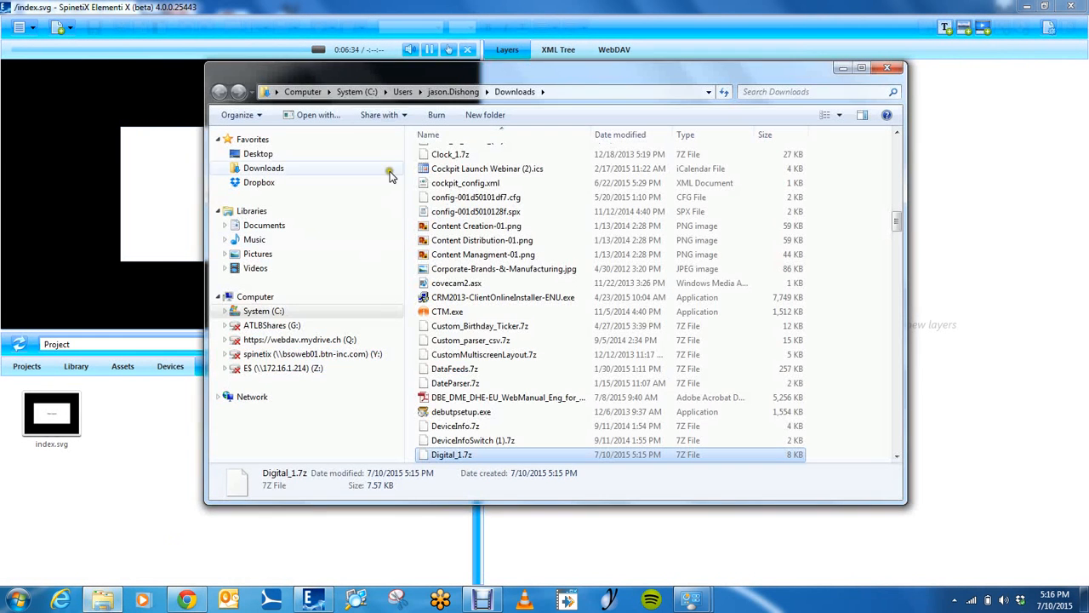
{"action": "left_click_drag", "start_coordinate": [426, 73], "coordinate": [589, 22]}
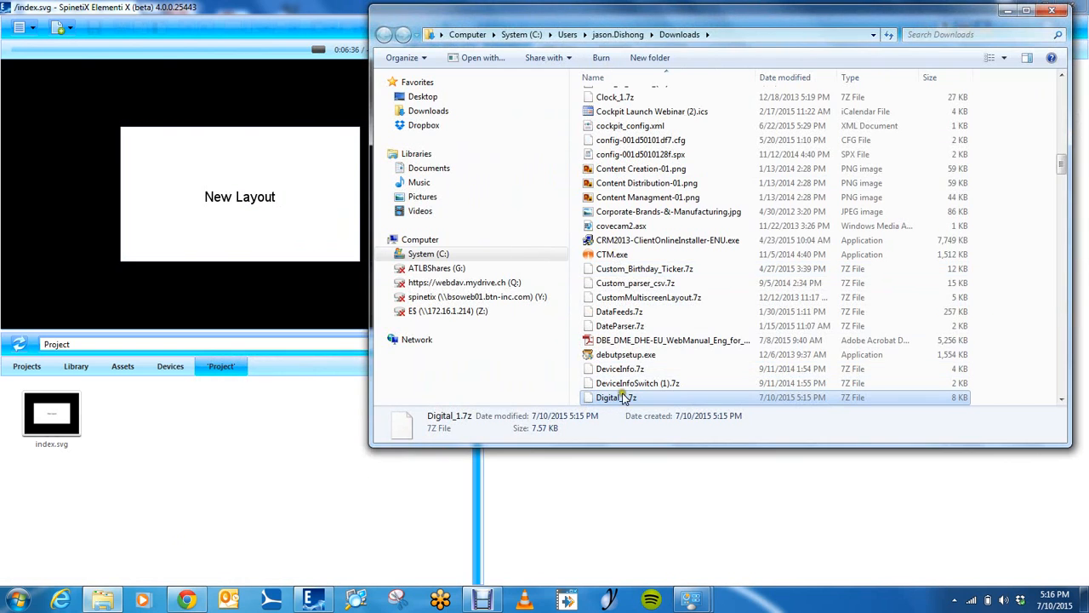
{"action": "left_click_drag", "start_coordinate": [621, 394], "coordinate": [209, 445]}
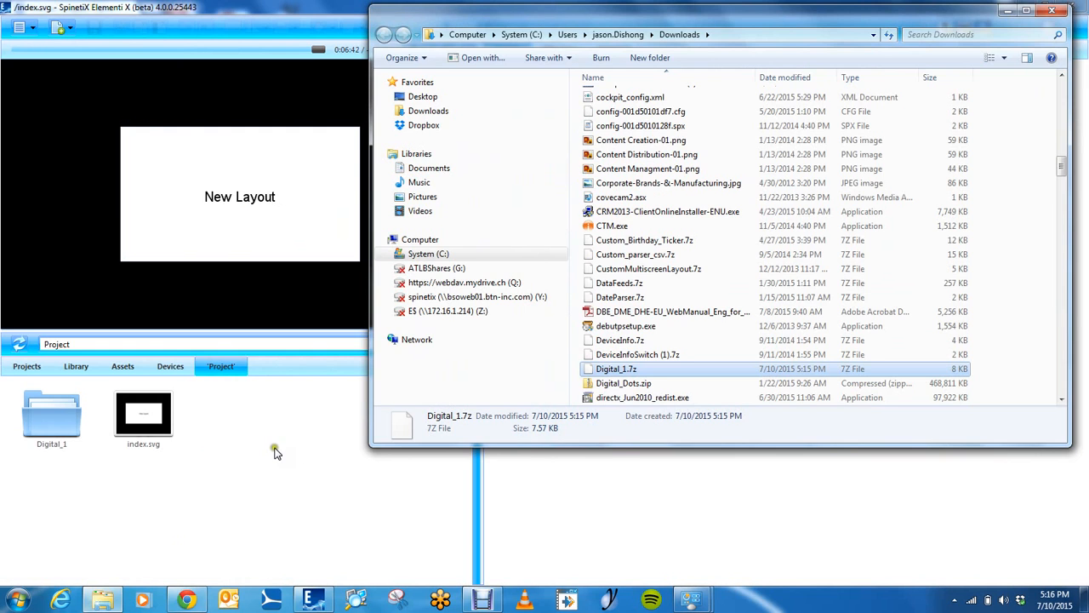
{"action": "left_click", "coordinate": [275, 445]}
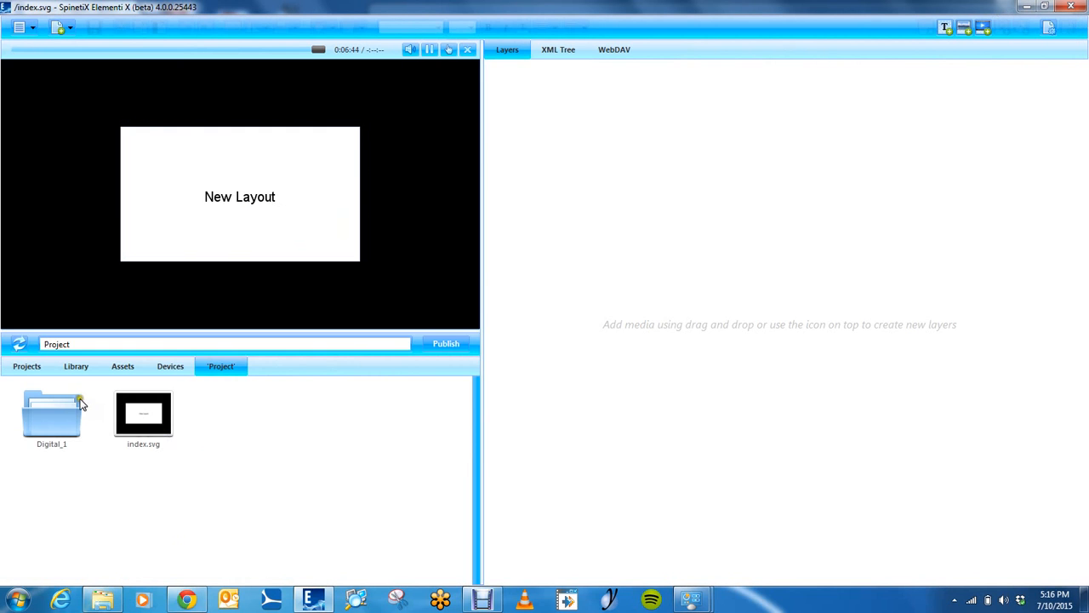
Open the Digital_1 folder and rename widget.svg to digital clock.svg
{"action": "left_click", "coordinate": [53, 406]}
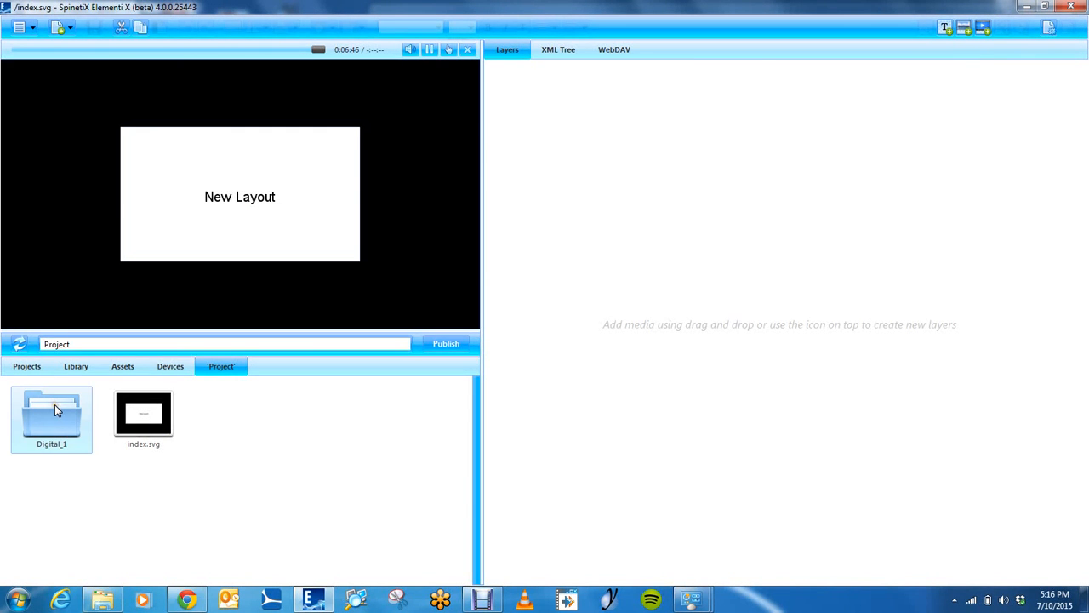
{"action": "double_click", "coordinate": [55, 407]}
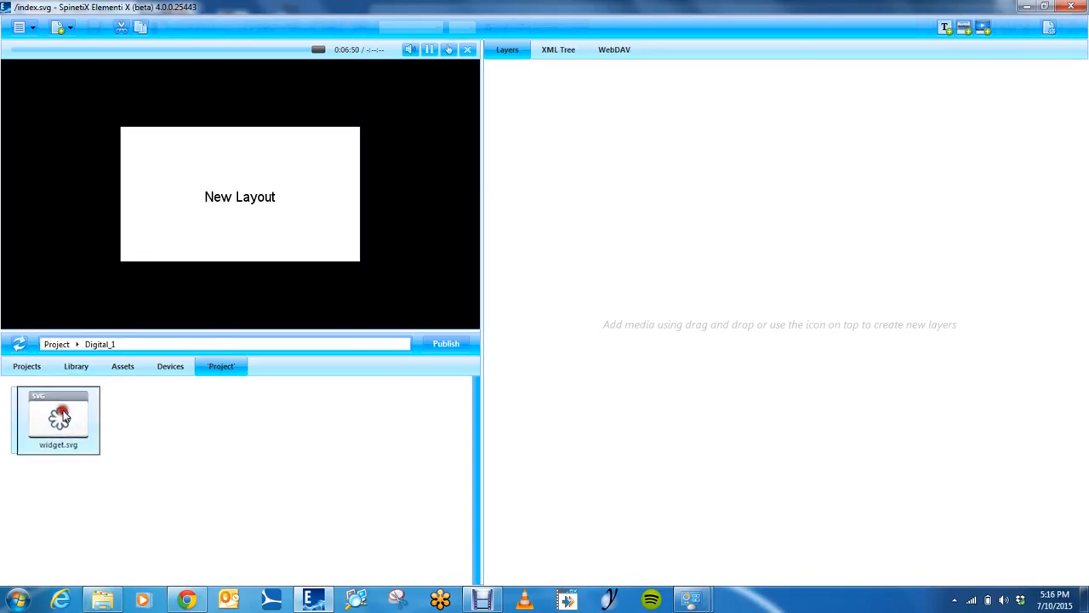
{"action": "right_click", "coordinate": [71, 429]}
{"action": "left_click", "coordinate": [113, 420]}
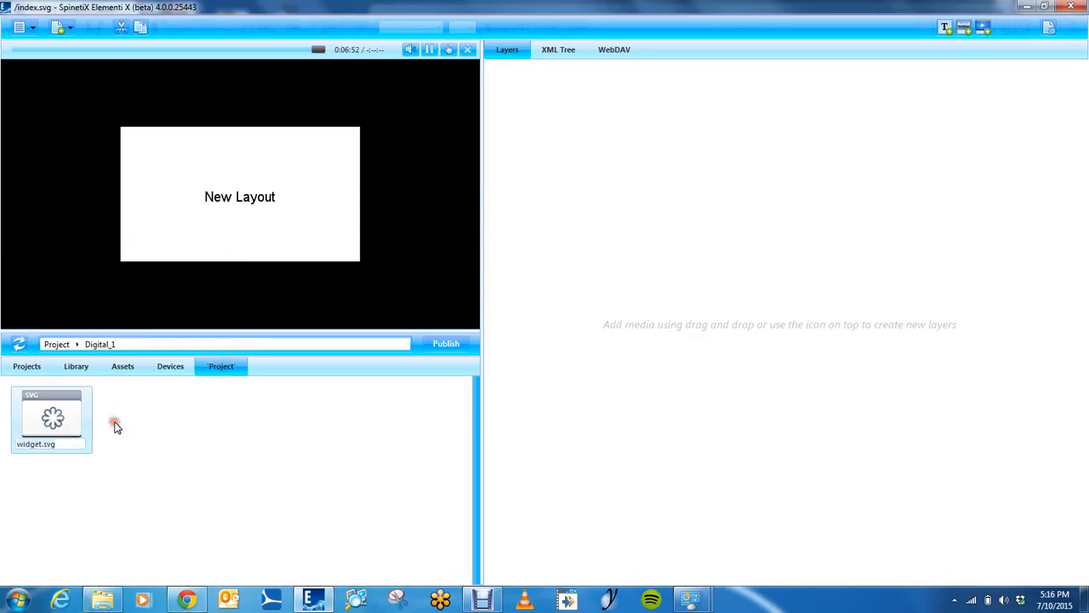
{"action": "type", "text": "digital clock"}
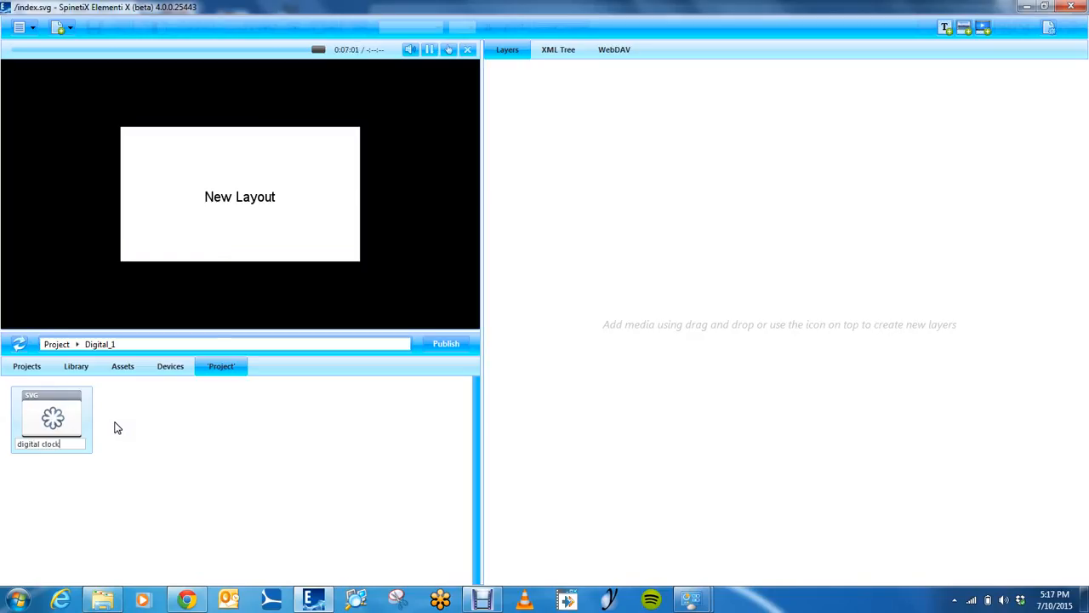
{"action": "key", "text": "Return"}
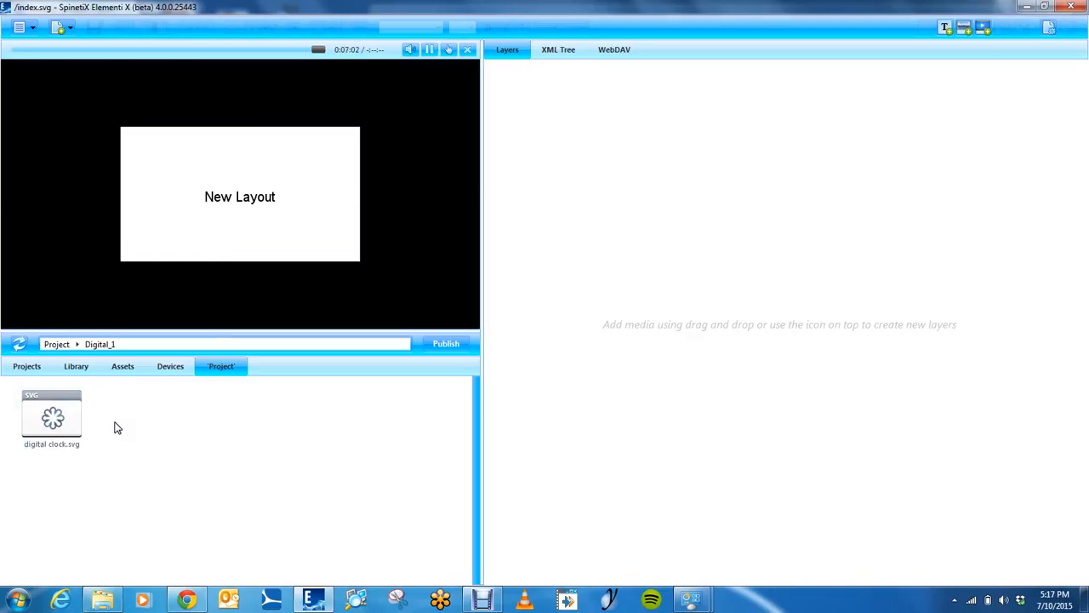
Add digital clock.svg as a layer, move it to the layout's upper-right corner, and shrink it
{"action": "left_click_drag", "start_coordinate": [49, 447], "coordinate": [626, 220]}
{"action": "left_click_drag", "start_coordinate": [261, 206], "coordinate": [445, 89]}
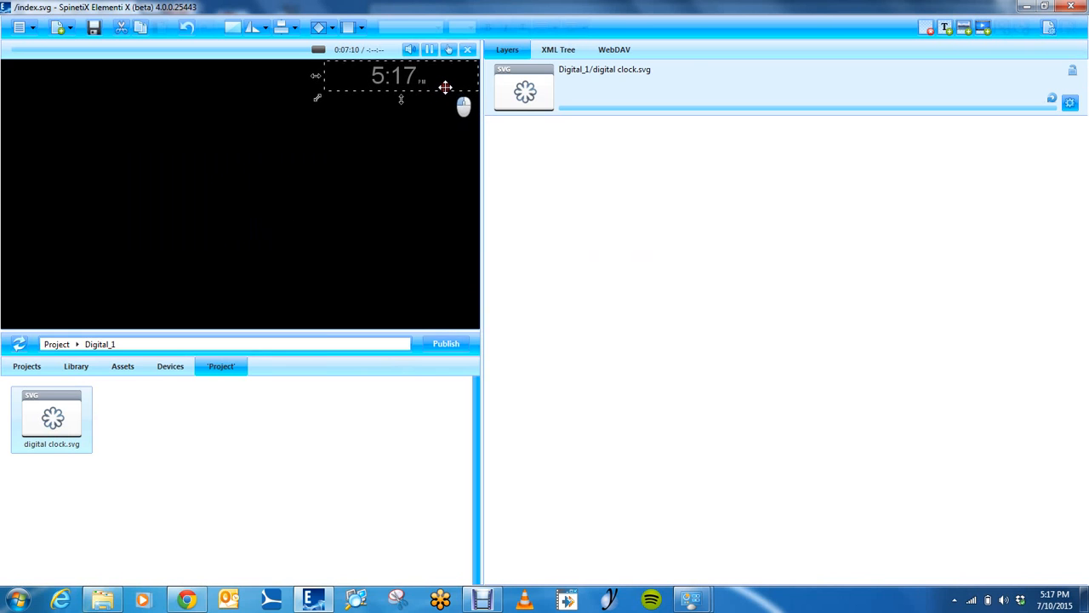
{"action": "left_click_drag", "start_coordinate": [317, 99], "coordinate": [409, 84]}
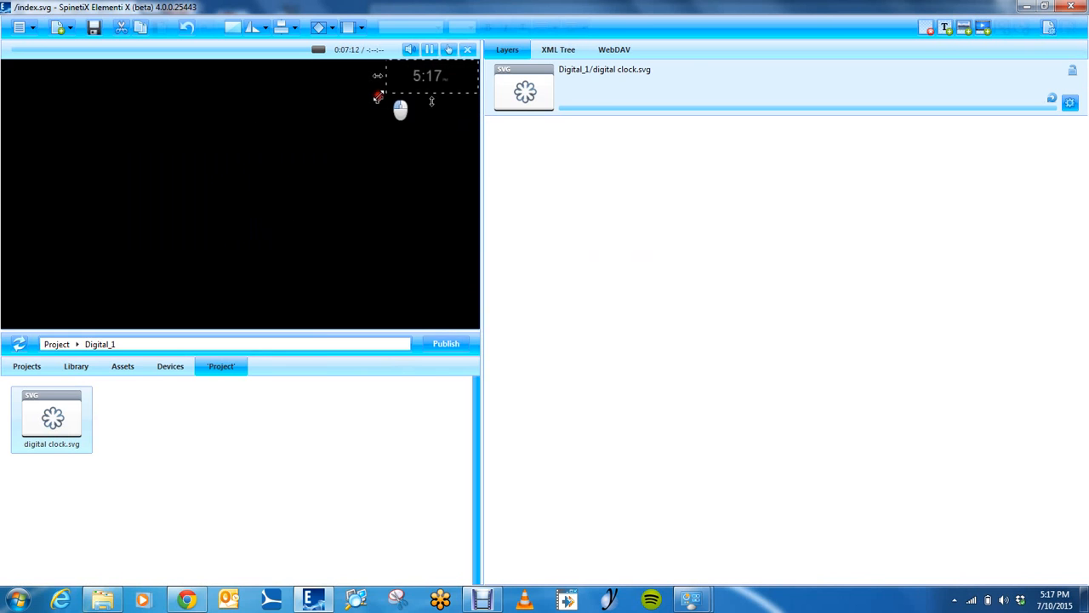
Set the digital clock's color to white, save the widget, and return to the index.svg layout
{"action": "double_click", "coordinate": [600, 93]}
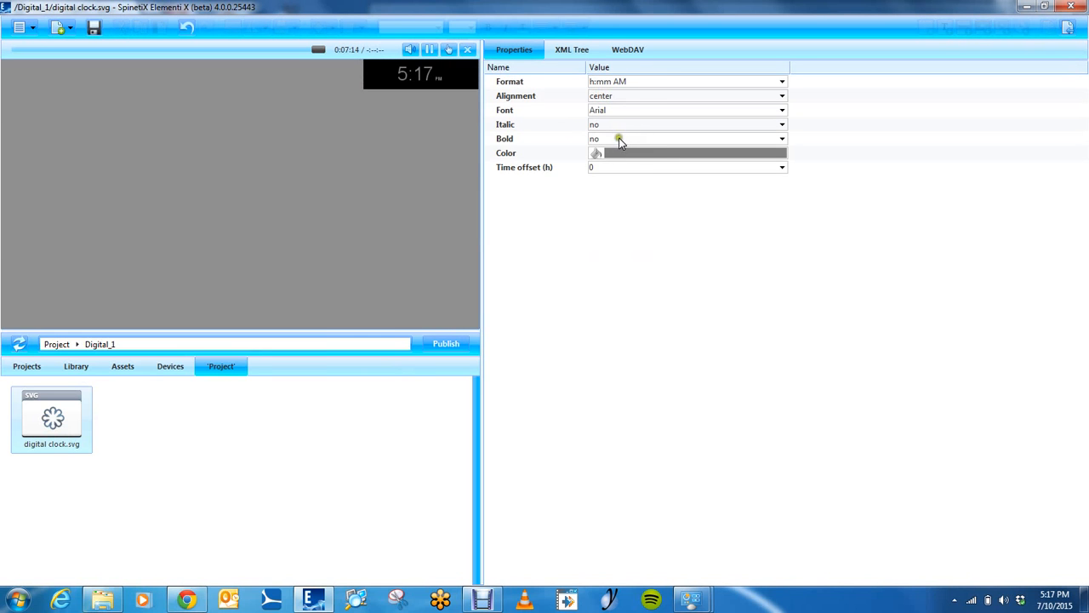
{"action": "left_click", "coordinate": [615, 155]}
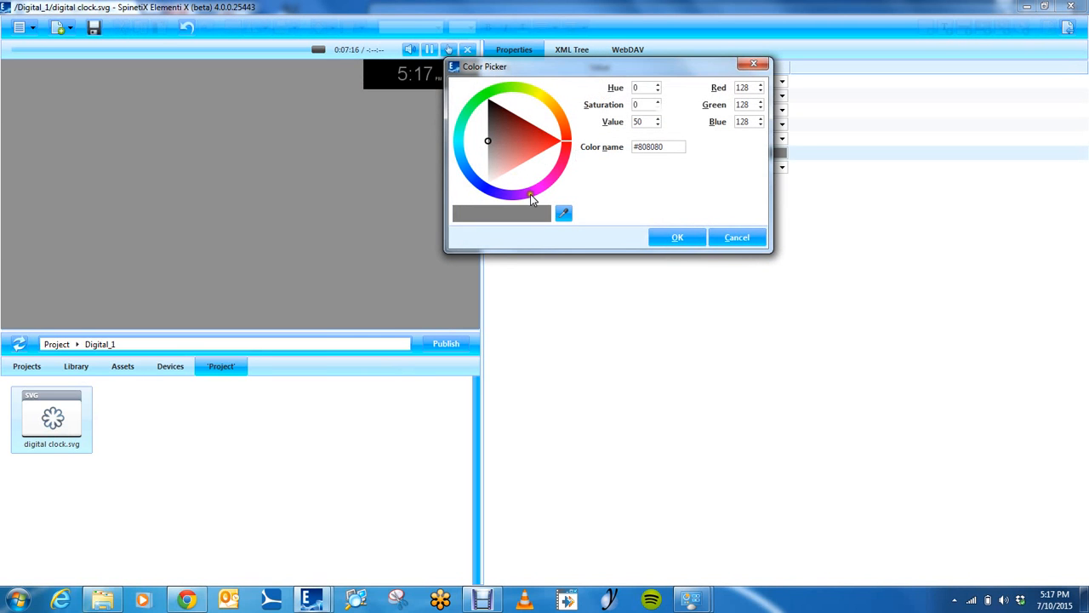
{"action": "left_click", "coordinate": [687, 242]}
{"action": "left_click", "coordinate": [100, 27]}
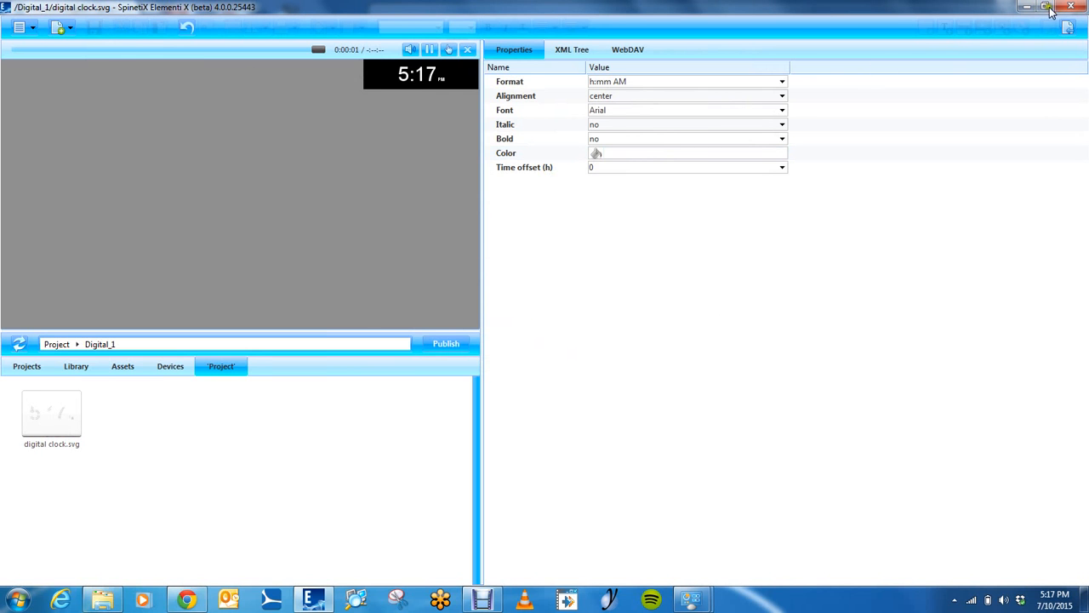
{"action": "left_click", "coordinate": [1068, 28]}
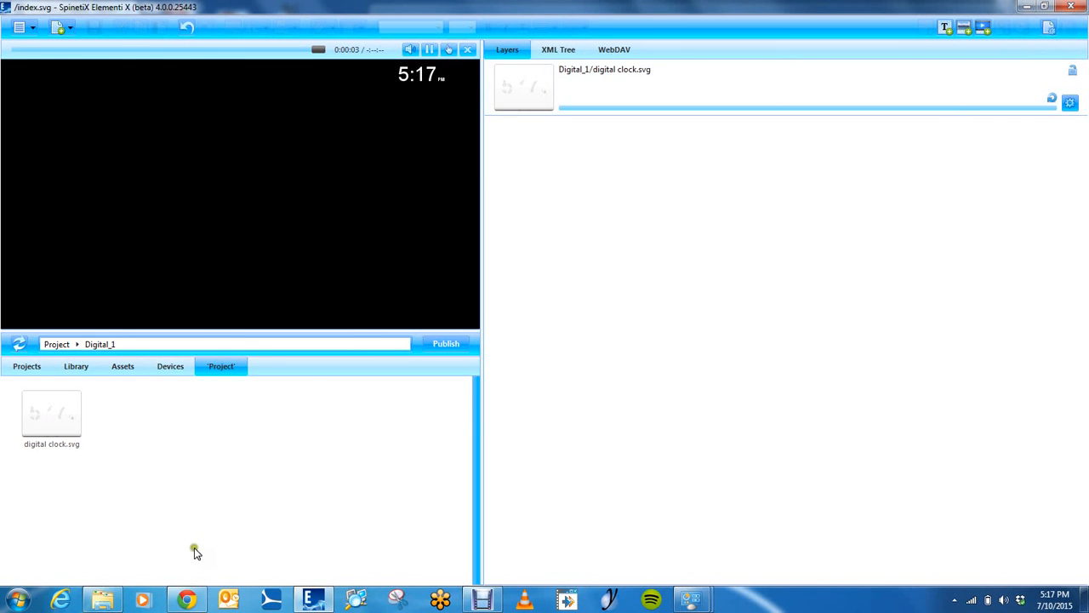
Locate the downloaded Weather_widgets (1).7z from Chrome and add it to the Digital_1 folder in Elementi
{"action": "left_click", "coordinate": [188, 600]}
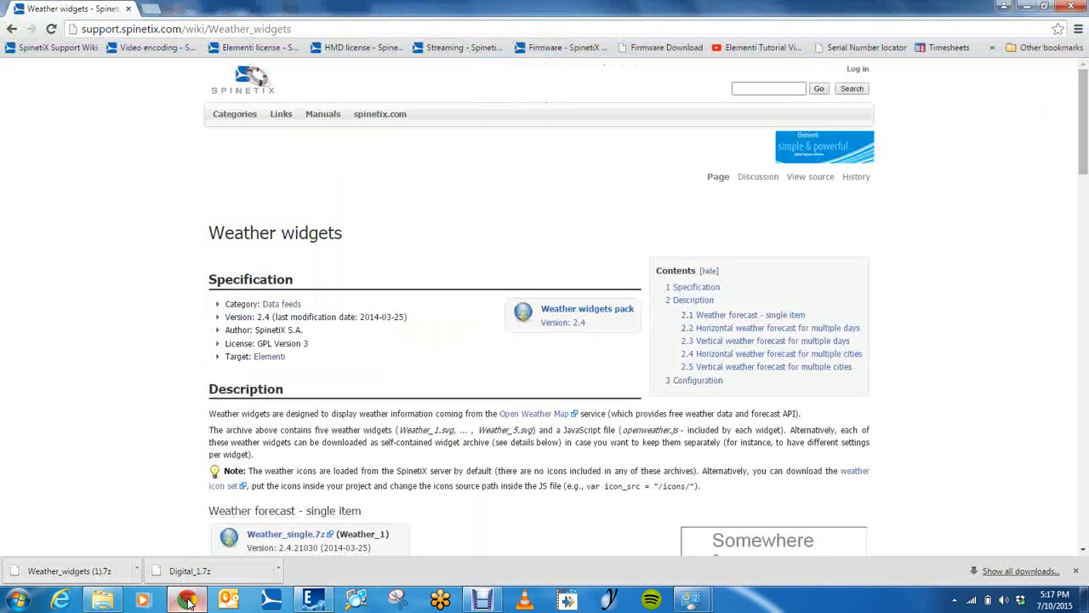
{"action": "left_click", "coordinate": [136, 569]}
{"action": "left_click", "coordinate": [165, 524]}
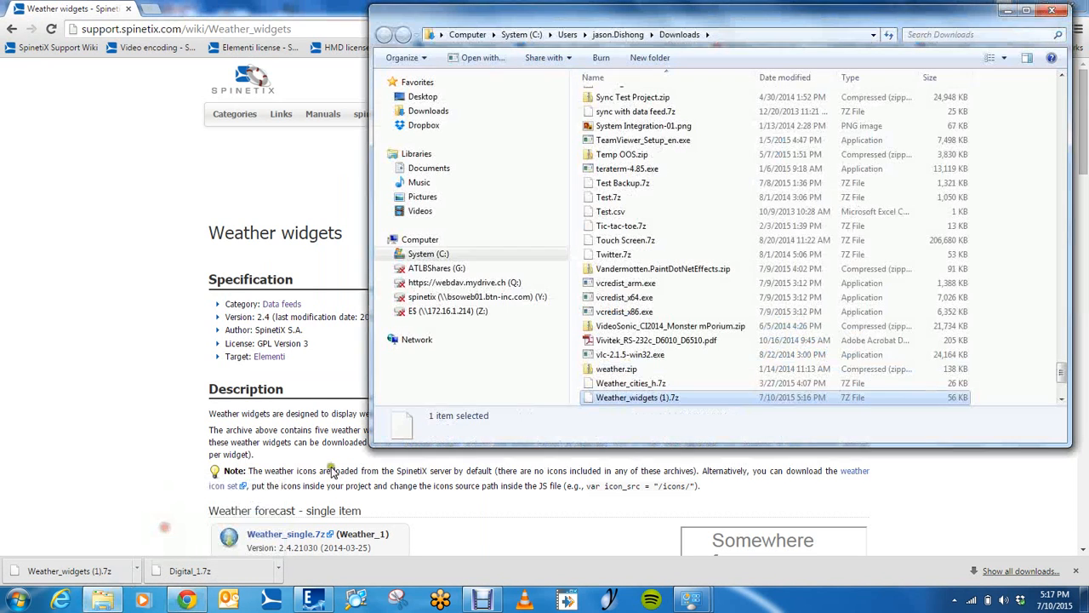
{"action": "left_click", "coordinate": [313, 600]}
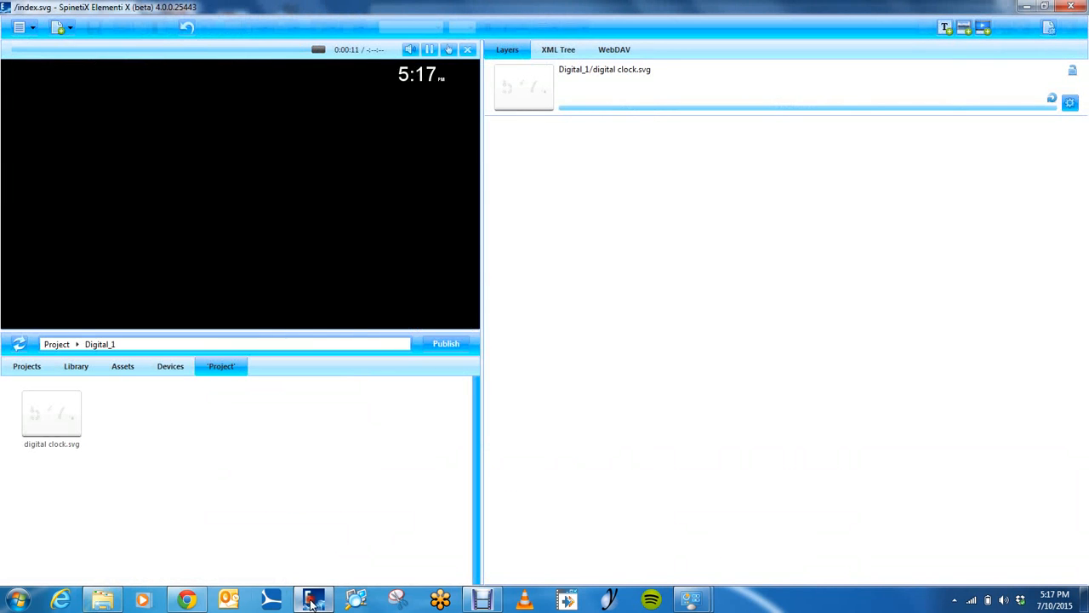
{"action": "left_click", "coordinate": [106, 600]}
{"action": "left_click_drag", "start_coordinate": [596, 400], "coordinate": [176, 426]}
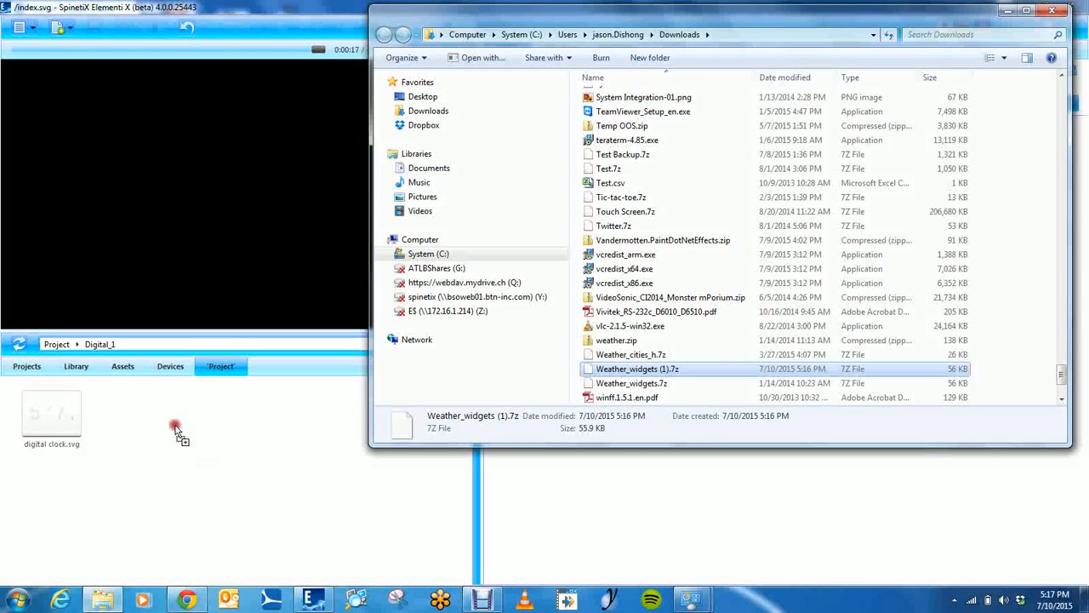
{"action": "left_click", "coordinate": [265, 502]}
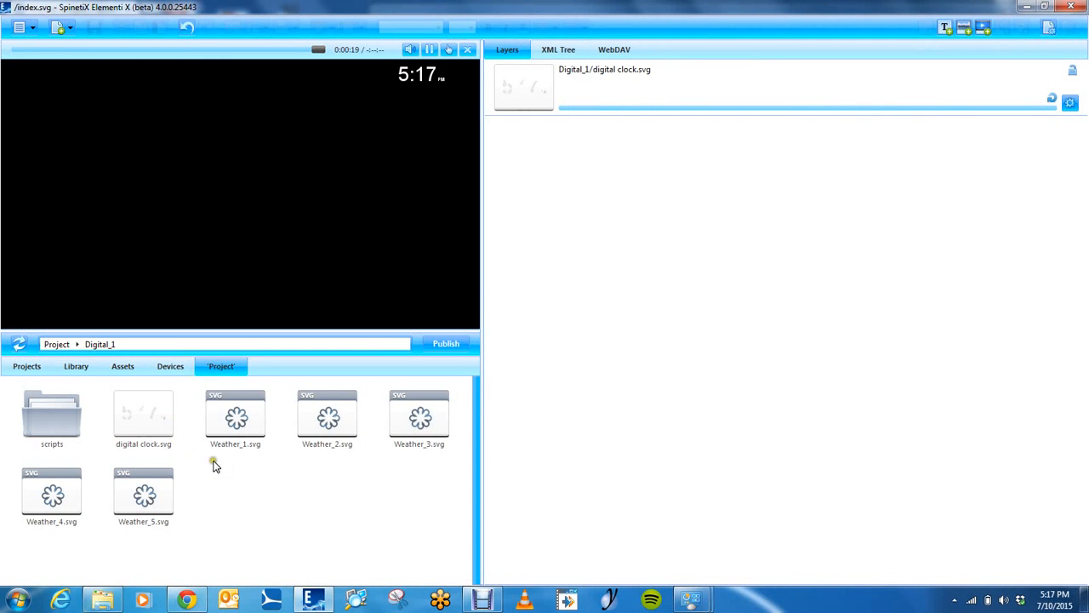
Examine the scripts folder and the weather widget files in the Digital_1 folder
{"action": "left_click", "coordinate": [47, 421]}
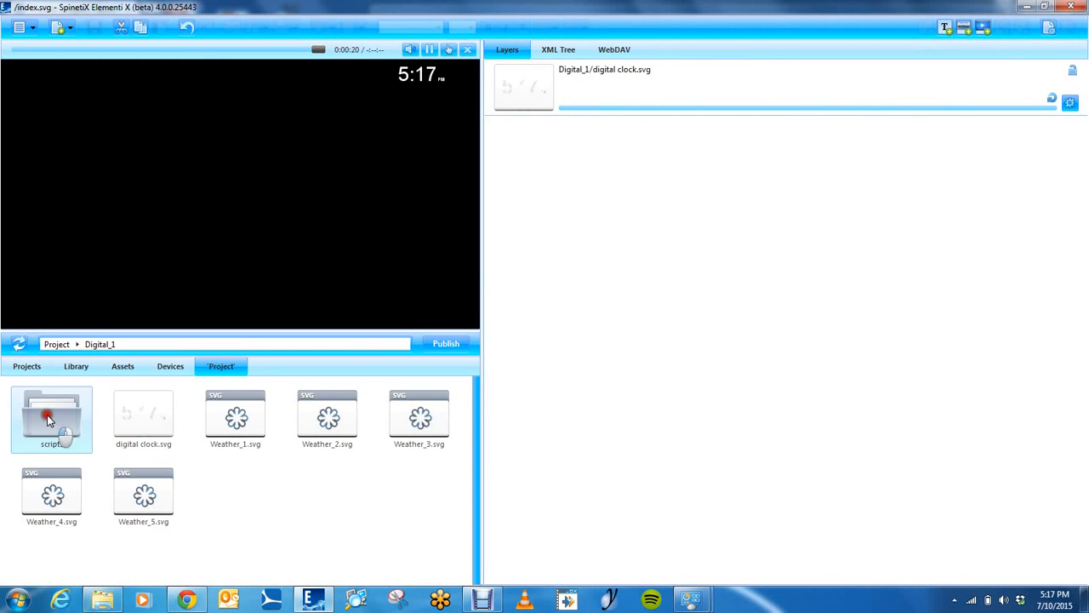
{"action": "left_click", "coordinate": [243, 420]}
{"action": "left_click", "coordinate": [233, 503]}
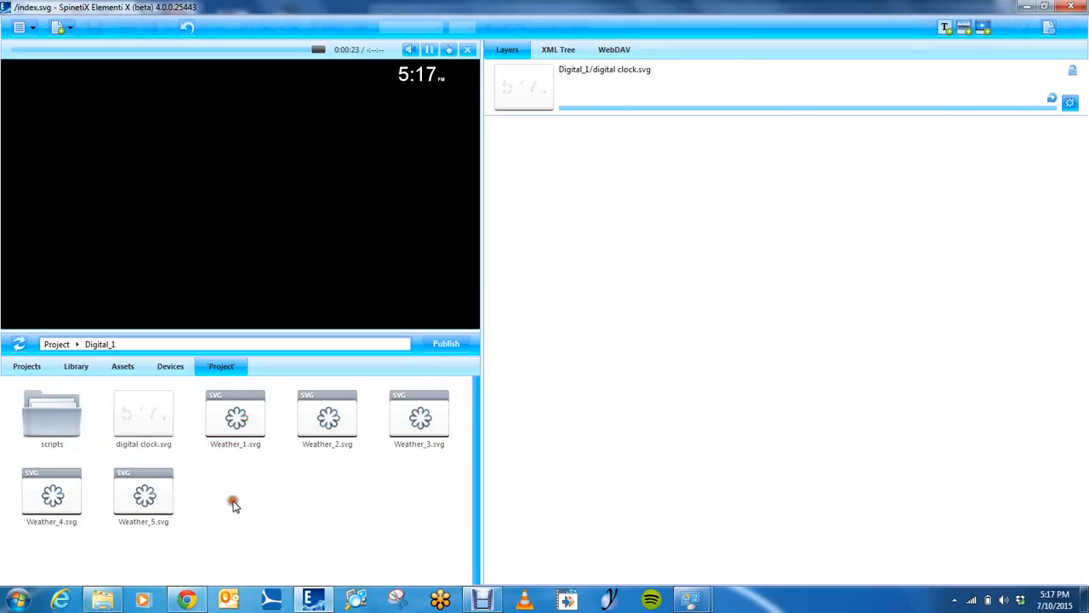
{"action": "left_click", "coordinate": [72, 425]}
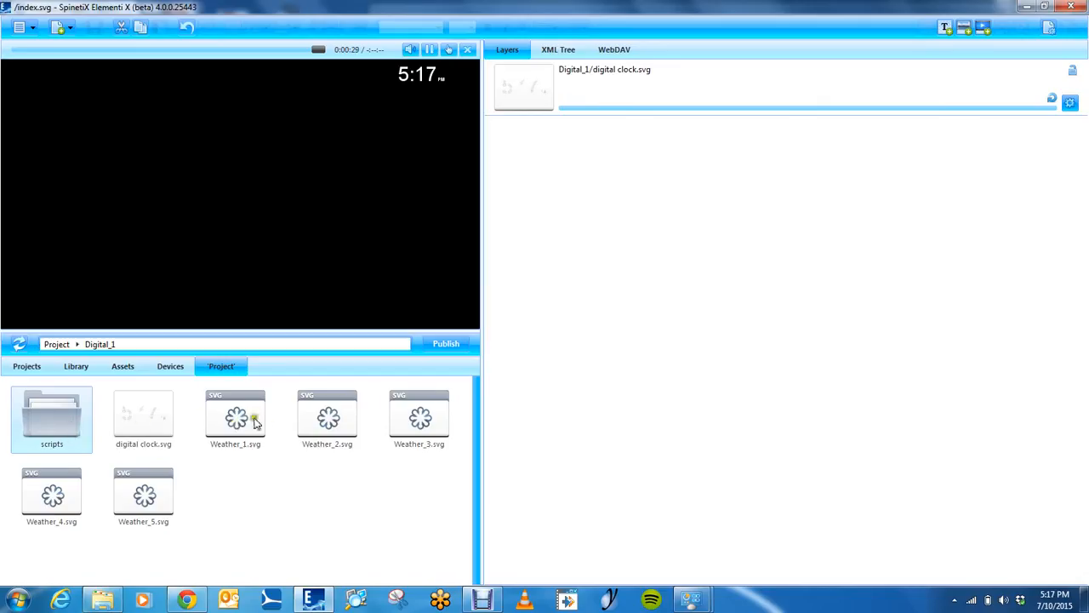
{"action": "left_click", "coordinate": [240, 495]}
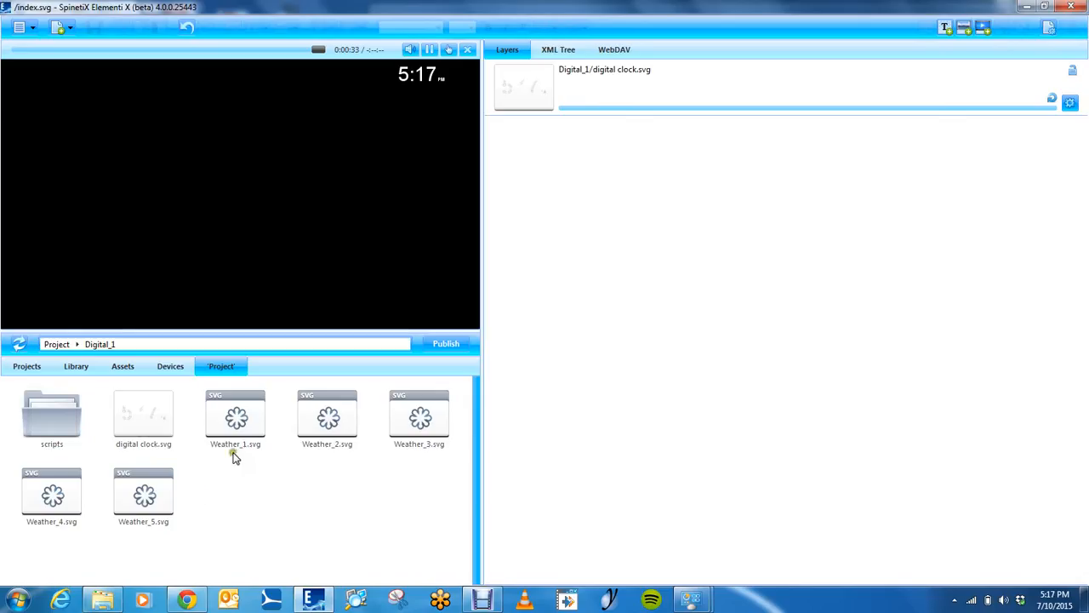
{"action": "left_click", "coordinate": [60, 428]}
{"action": "left_click", "coordinate": [229, 492]}
Set the index.svg layout's background color to white in the document properties
{"action": "left_click", "coordinate": [1048, 27]}
{"action": "left_click", "coordinate": [621, 346]}
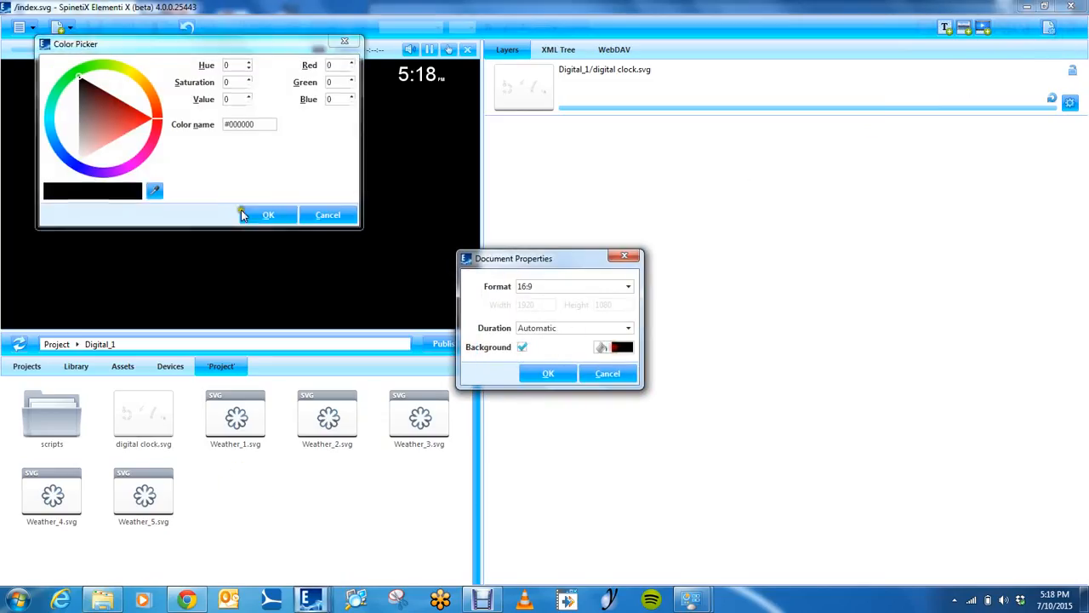
{"action": "left_click", "coordinate": [268, 214]}
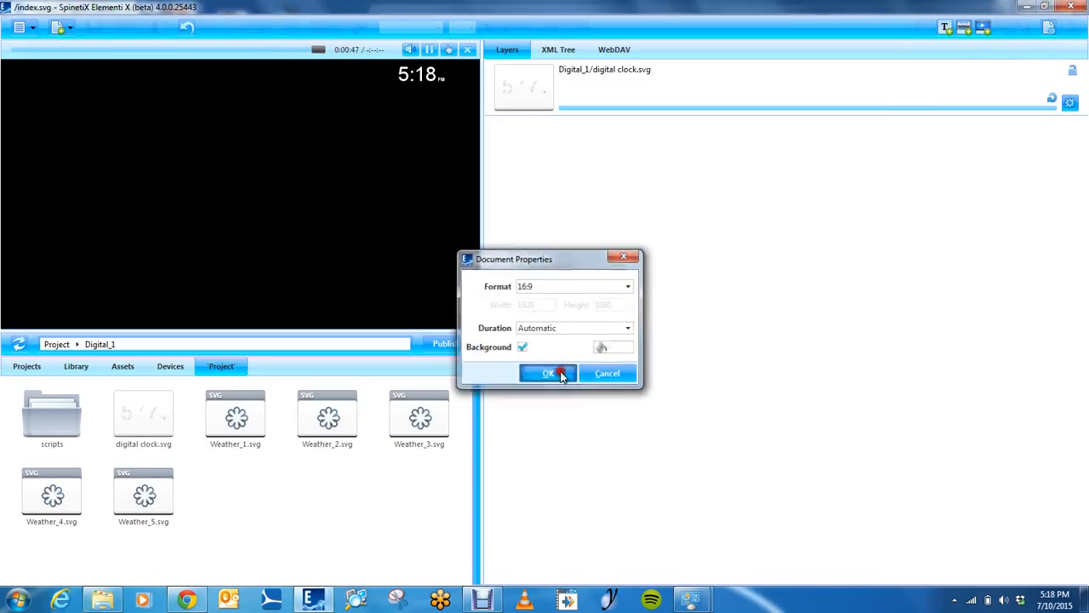
{"action": "left_click", "coordinate": [548, 372]}
Set the digital clock's color to black (#000000), save the widget, and return to the index.svg layout
{"action": "double_click", "coordinate": [554, 87]}
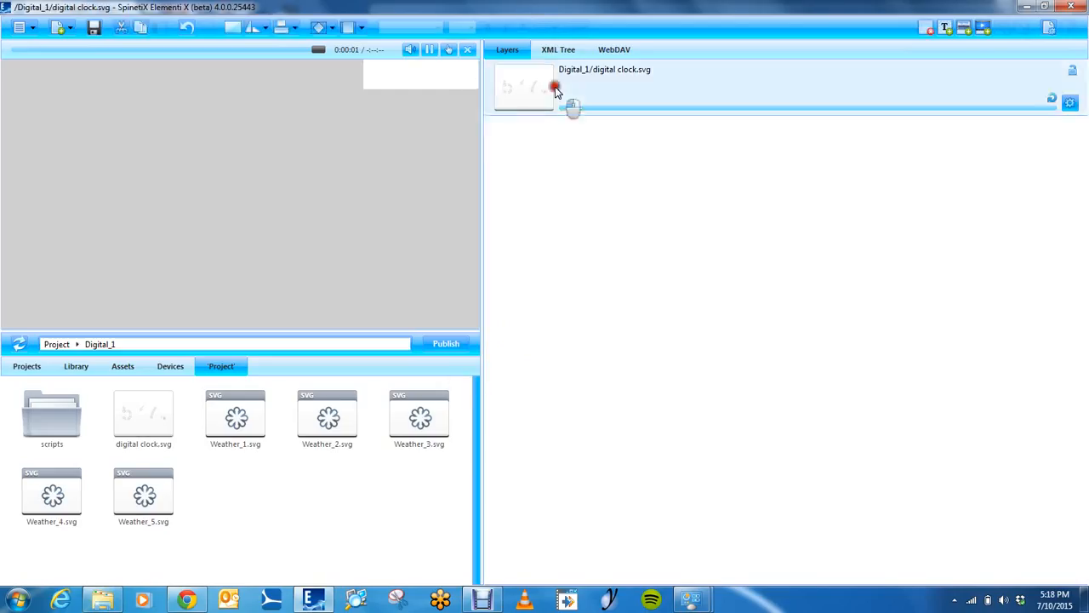
{"action": "left_click", "coordinate": [615, 153]}
{"action": "left_click_drag", "start_coordinate": [534, 139], "coordinate": [407, 30]}
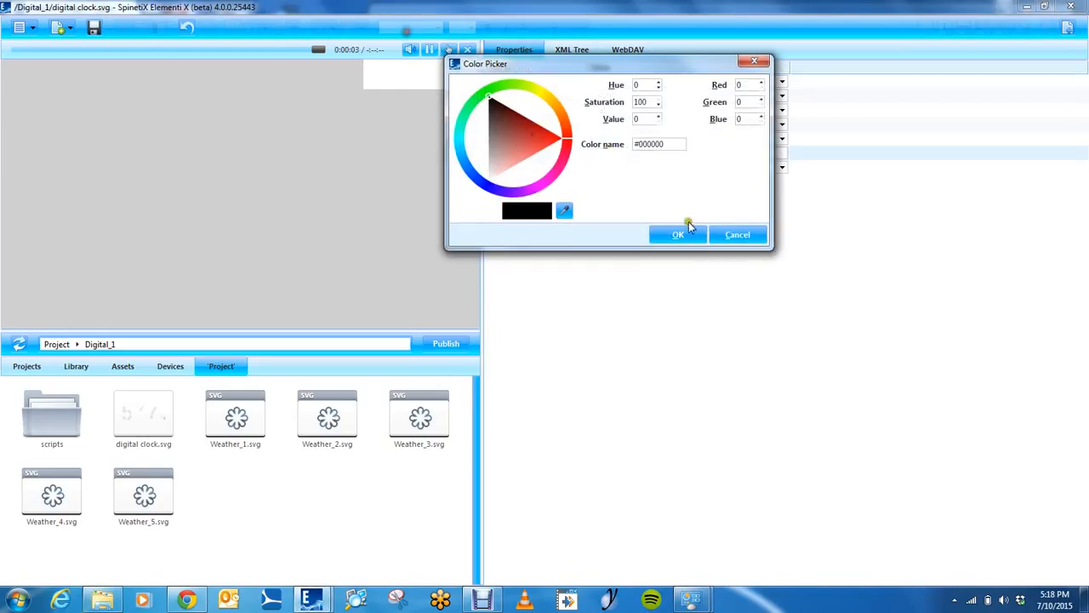
{"action": "left_click", "coordinate": [683, 235]}
{"action": "left_click", "coordinate": [96, 29]}
{"action": "left_click", "coordinate": [1069, 27]}
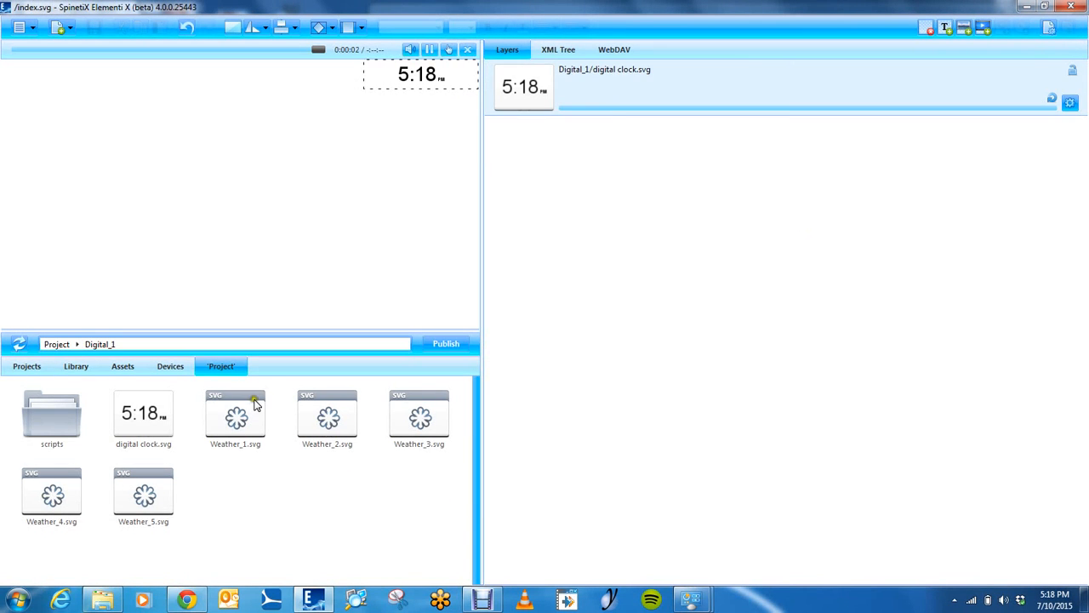
Add Weather_3.svg as a layer, fit it beneath the clock along the layout's right edge, and save the layout
{"action": "left_click_drag", "start_coordinate": [326, 416], "coordinate": [318, 424]}
{"action": "left_click_drag", "start_coordinate": [432, 411], "coordinate": [614, 256]}
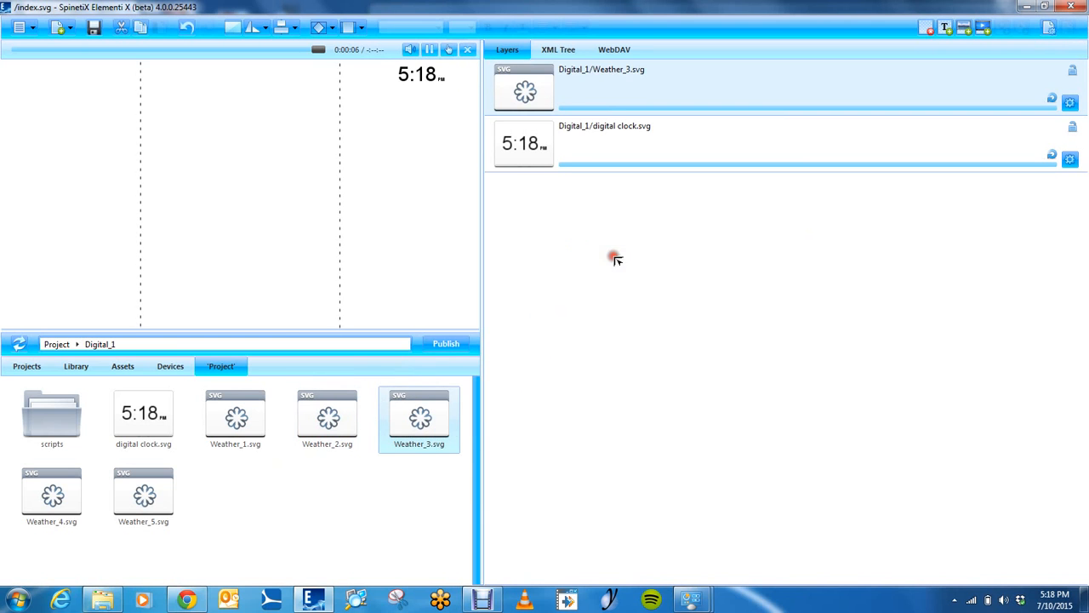
{"action": "left_click_drag", "start_coordinate": [326, 320], "coordinate": [326, 355]}
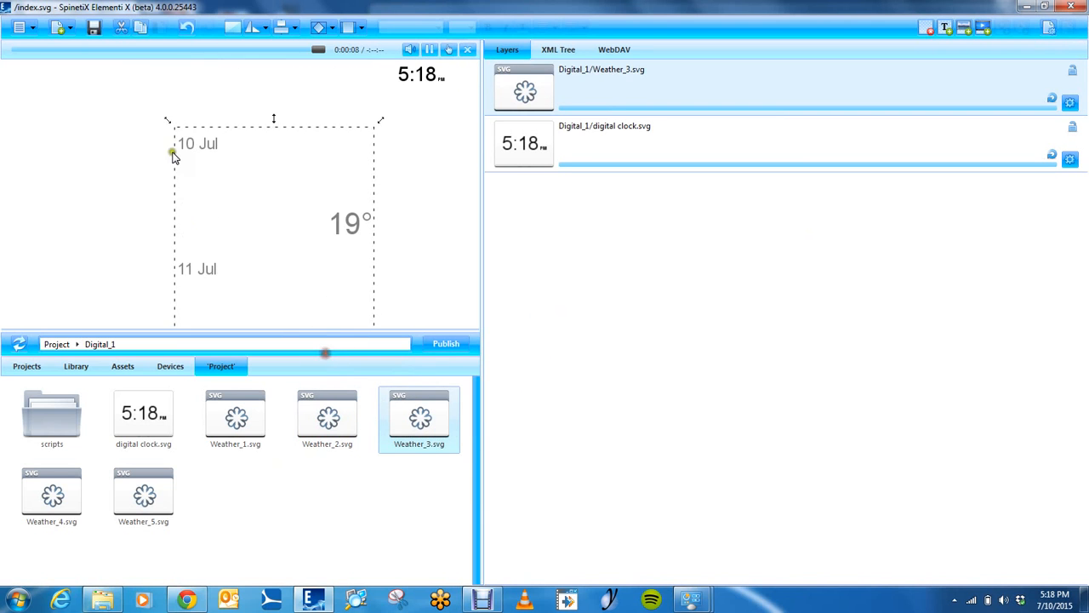
{"action": "left_click_drag", "start_coordinate": [168, 121], "coordinate": [122, 303]}
{"action": "left_click_drag", "start_coordinate": [220, 317], "coordinate": [227, 100]}
{"action": "left_click_drag", "start_coordinate": [138, 91], "coordinate": [309, 223]}
{"action": "left_click_drag", "start_coordinate": [352, 274], "coordinate": [435, 143]}
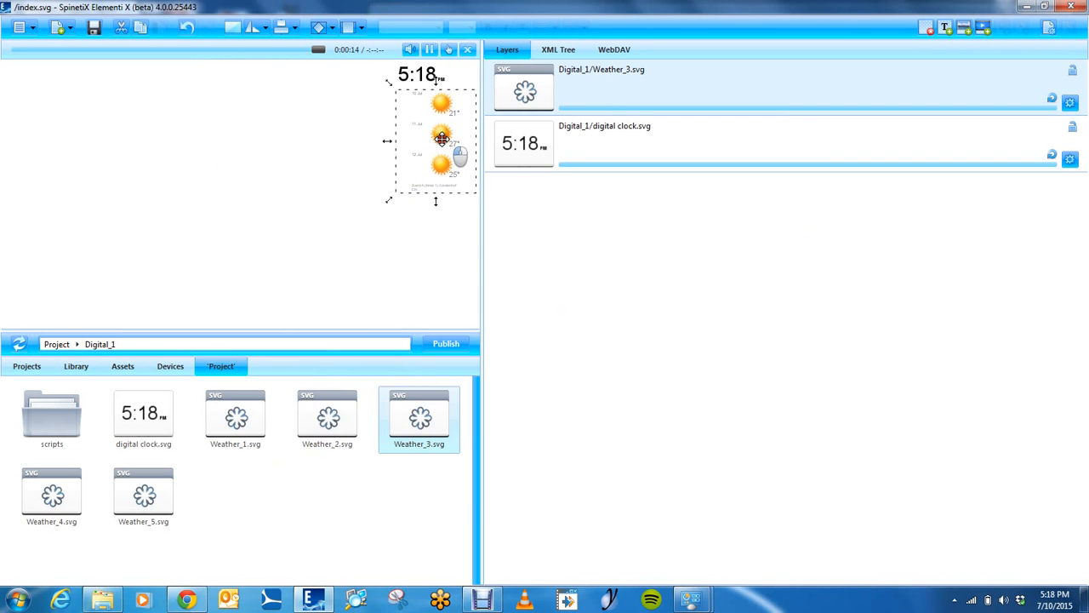
{"action": "left_click_drag", "start_coordinate": [387, 204], "coordinate": [350, 329]}
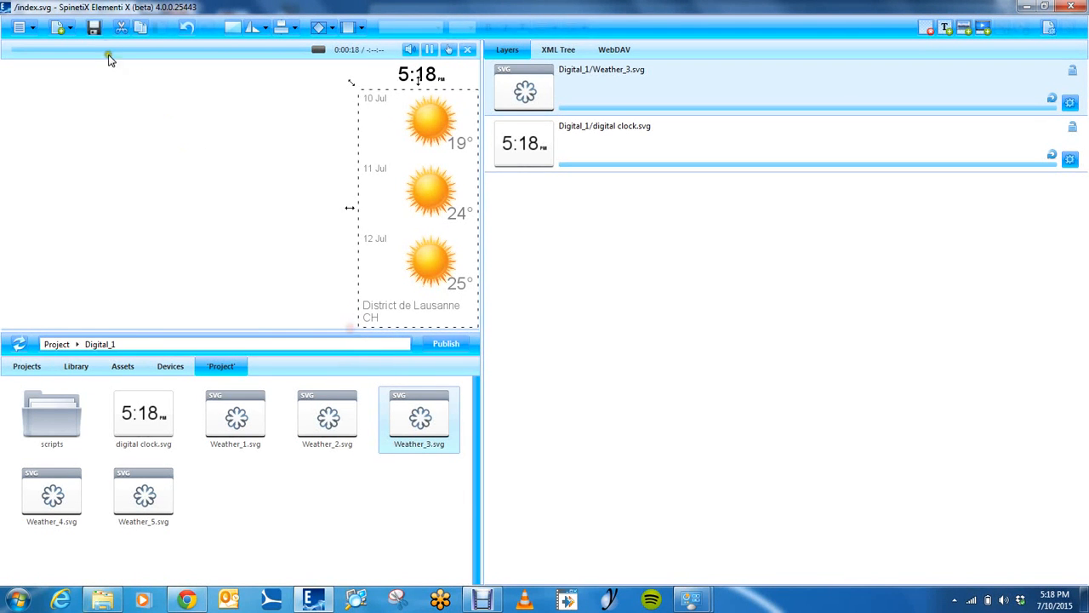
{"action": "left_click", "coordinate": [93, 23]}
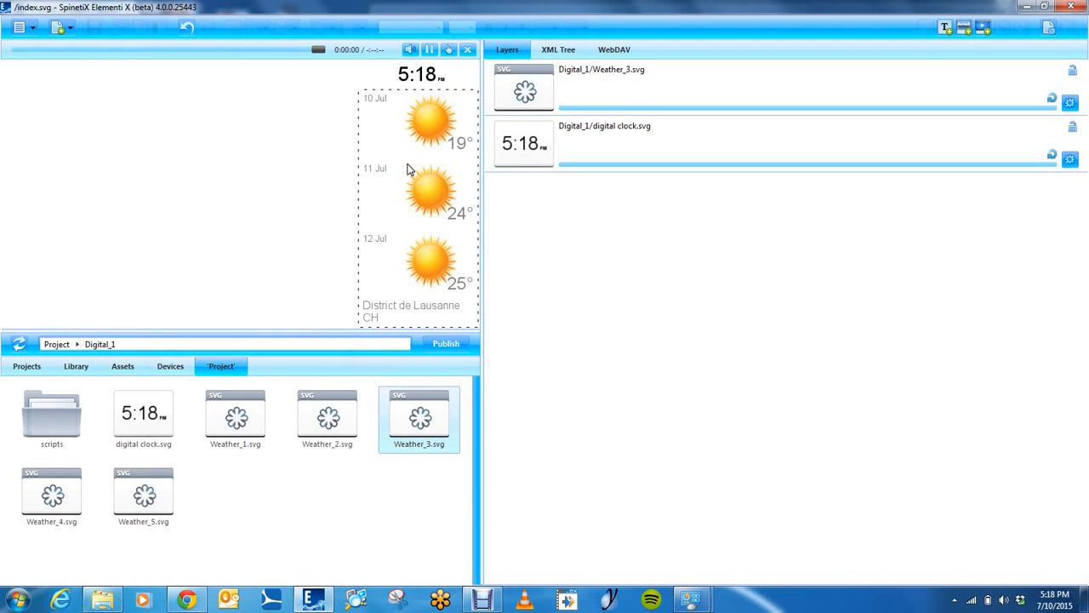
Open the Weather_3.svg properties and set the location to Atlanta US
{"action": "double_click", "coordinate": [608, 91]}
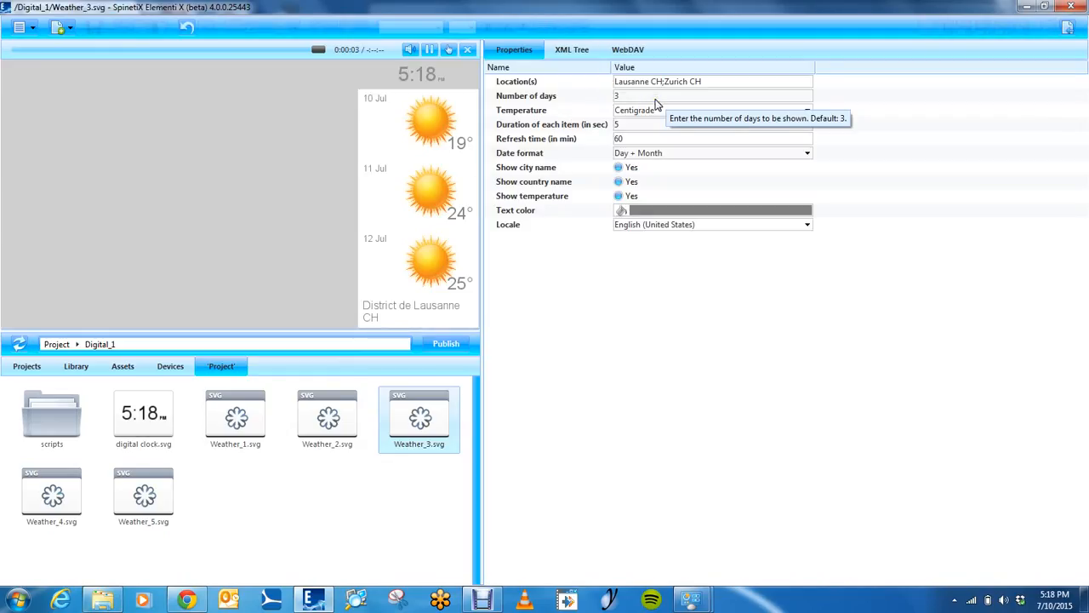
{"action": "left_click", "coordinate": [719, 83]}
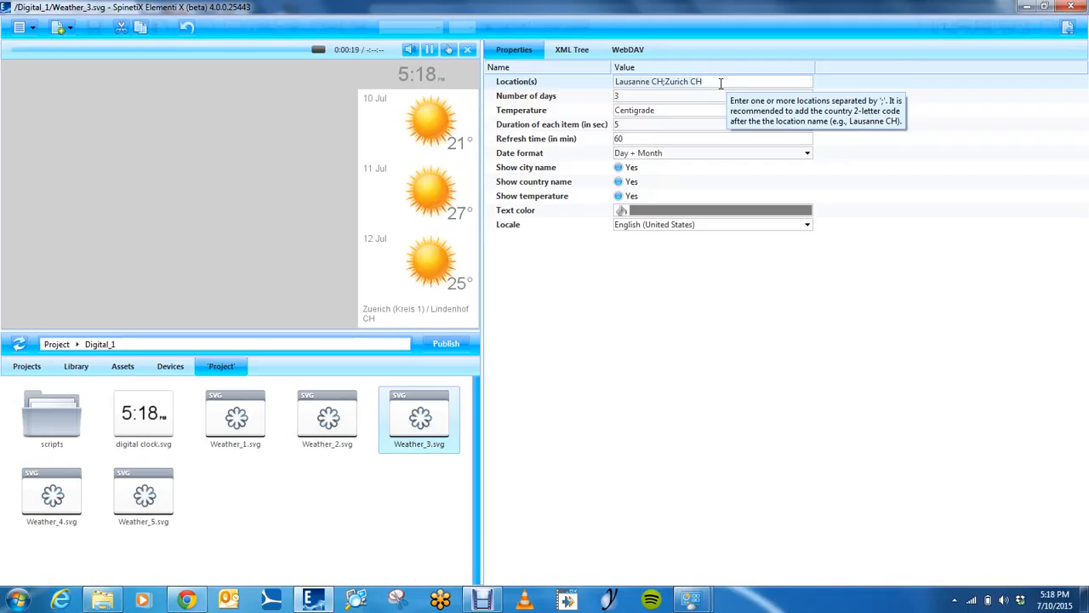
{"action": "key", "text": "ctrl+a"}
{"action": "type", "text": "A"}
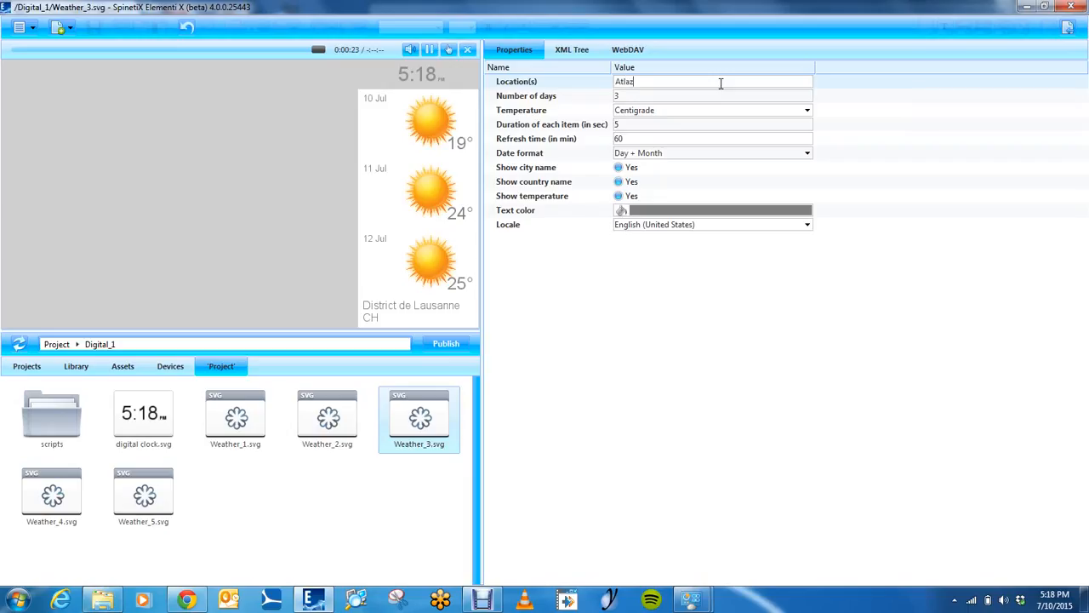
{"action": "type", "text": "tlant"}
{"action": "type", "text": "z"}
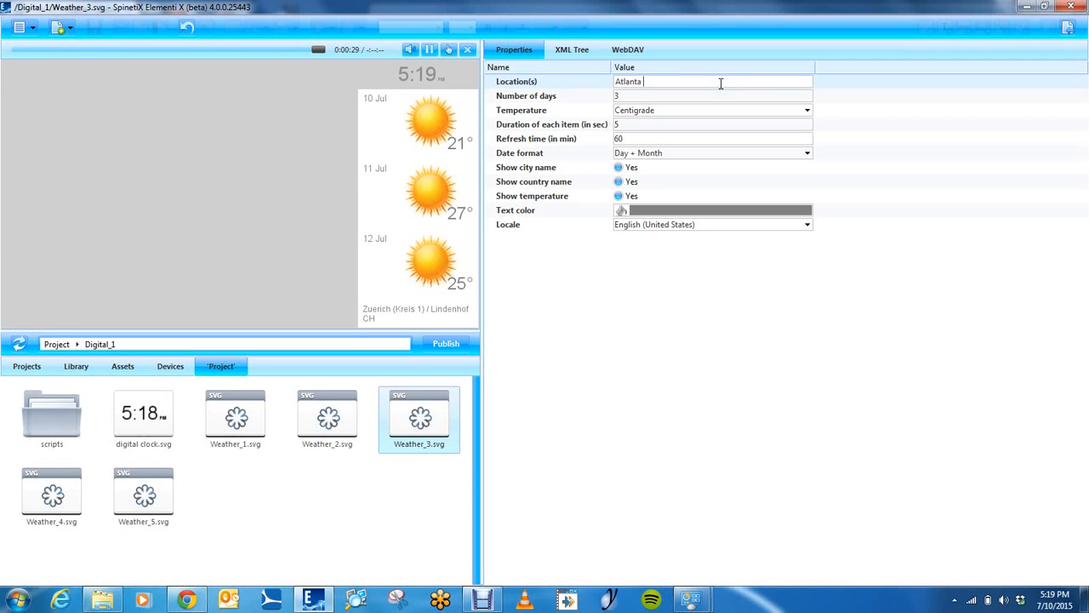
{"action": "type", "text": "US"}
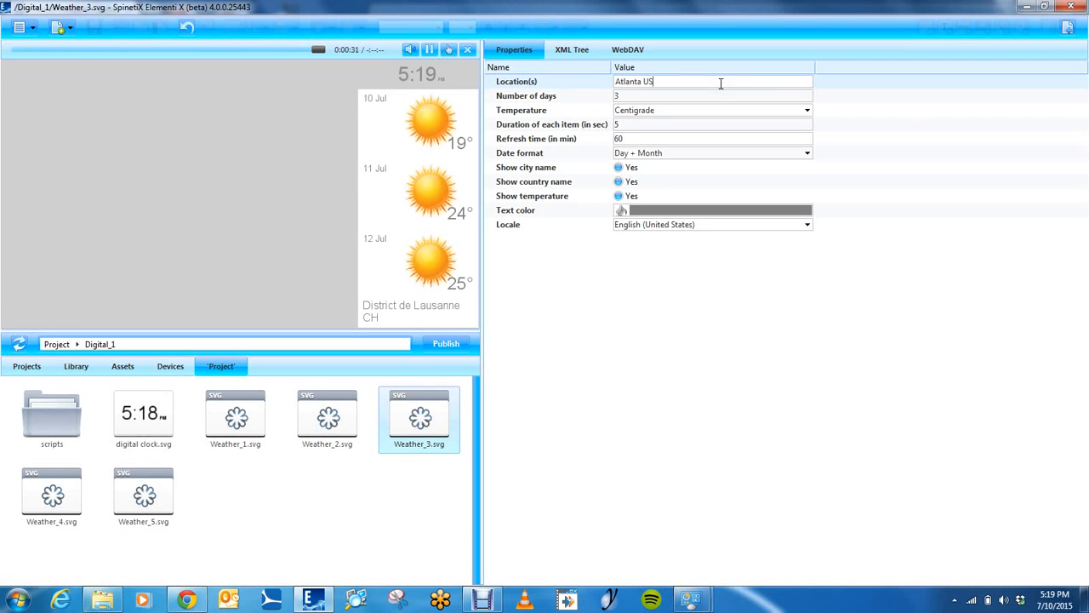
Confirm the Atlanta US location, set the weather widget's temperature unit to Fahrenheit, and save
{"action": "key", "text": "Return"}
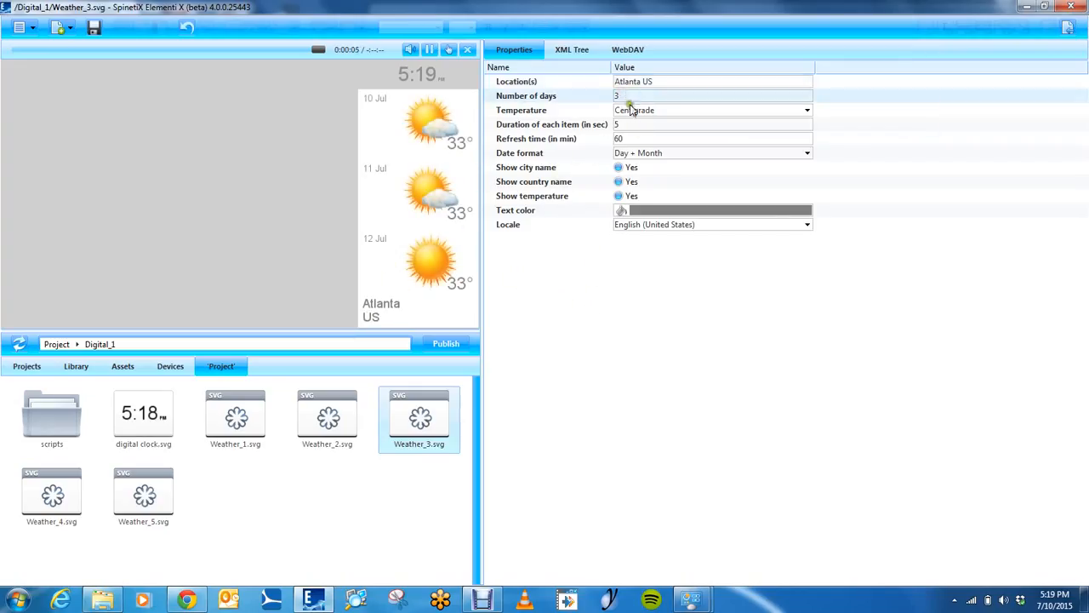
{"action": "left_click", "coordinate": [806, 110]}
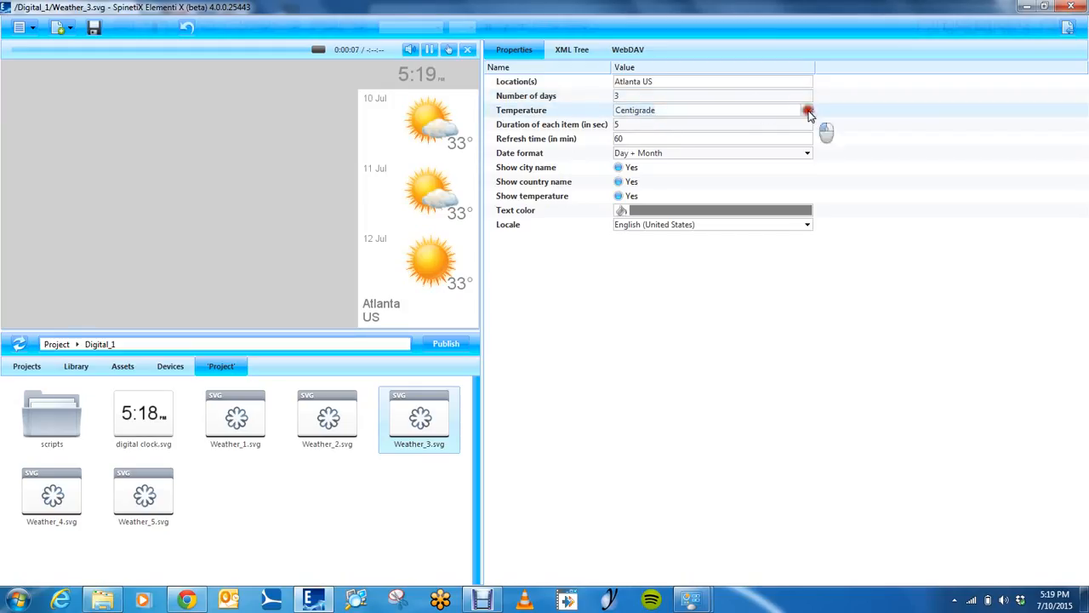
{"action": "left_click", "coordinate": [649, 140]}
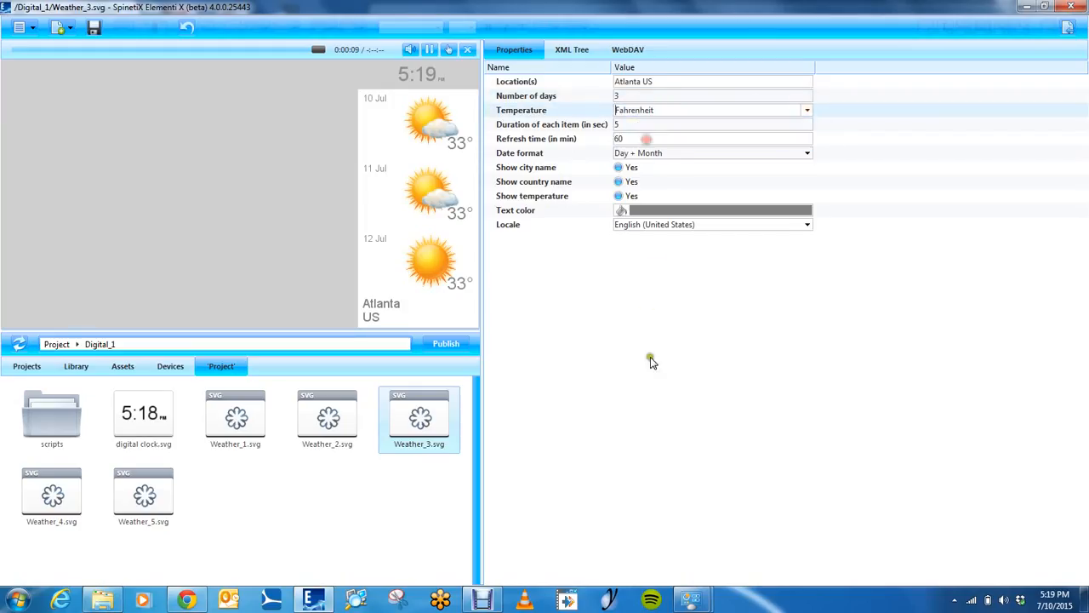
{"action": "left_click", "coordinate": [95, 26]}
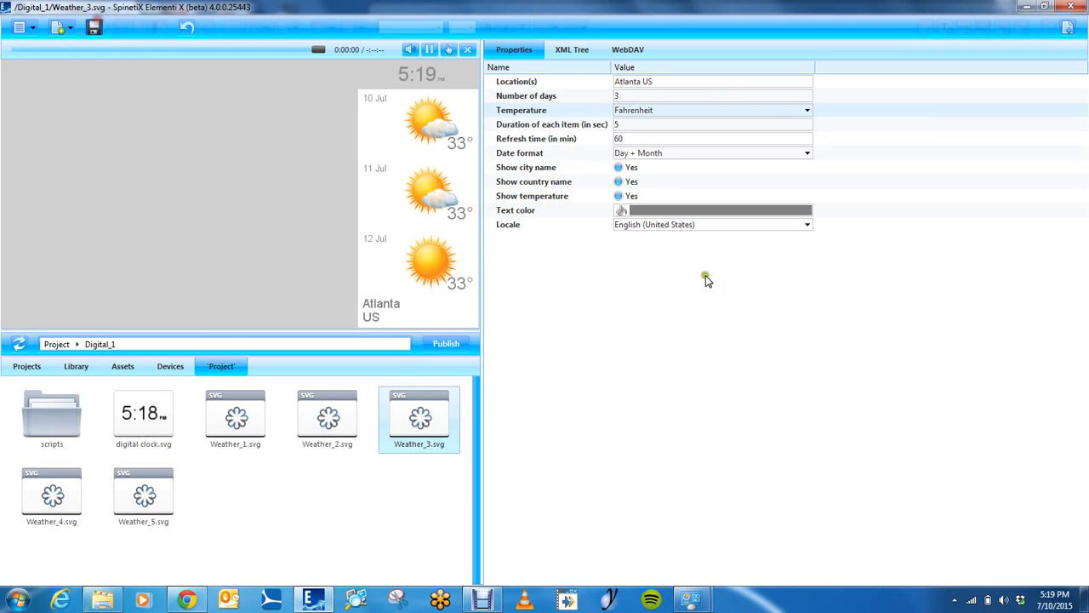
Set the weather widget's refresh time to 10 minutes and save Weather_3.svg
{"action": "left_click", "coordinate": [635, 139]}
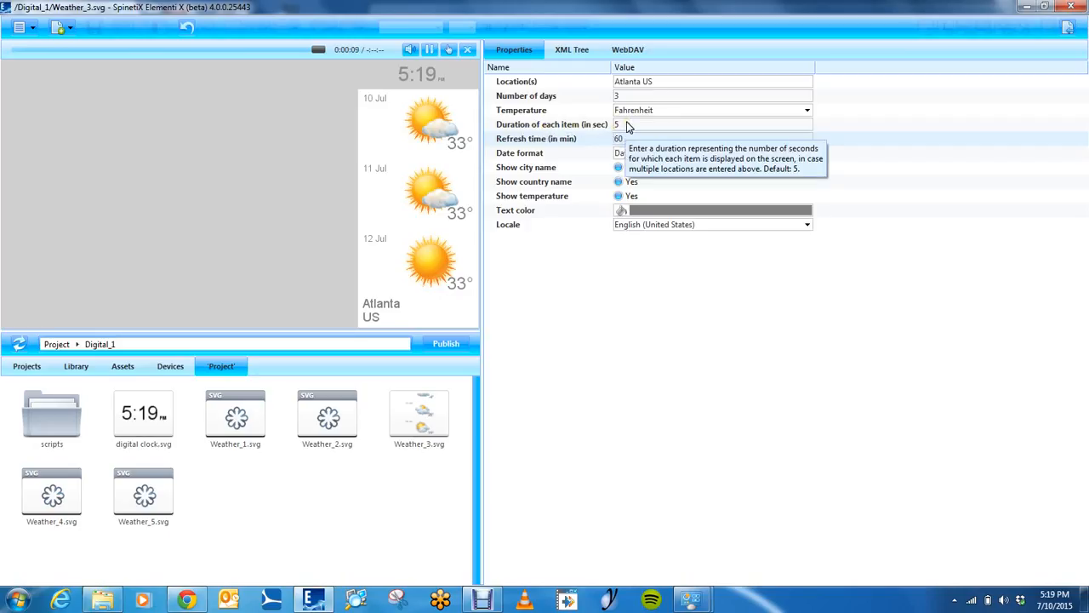
{"action": "left_click", "coordinate": [629, 142]}
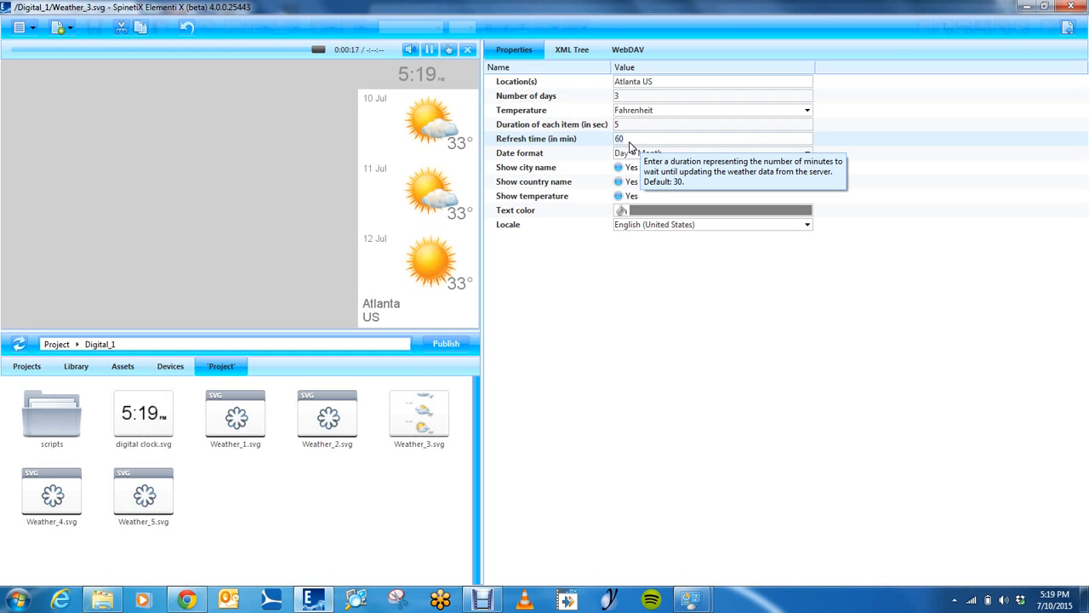
{"action": "type", "text": "10"}
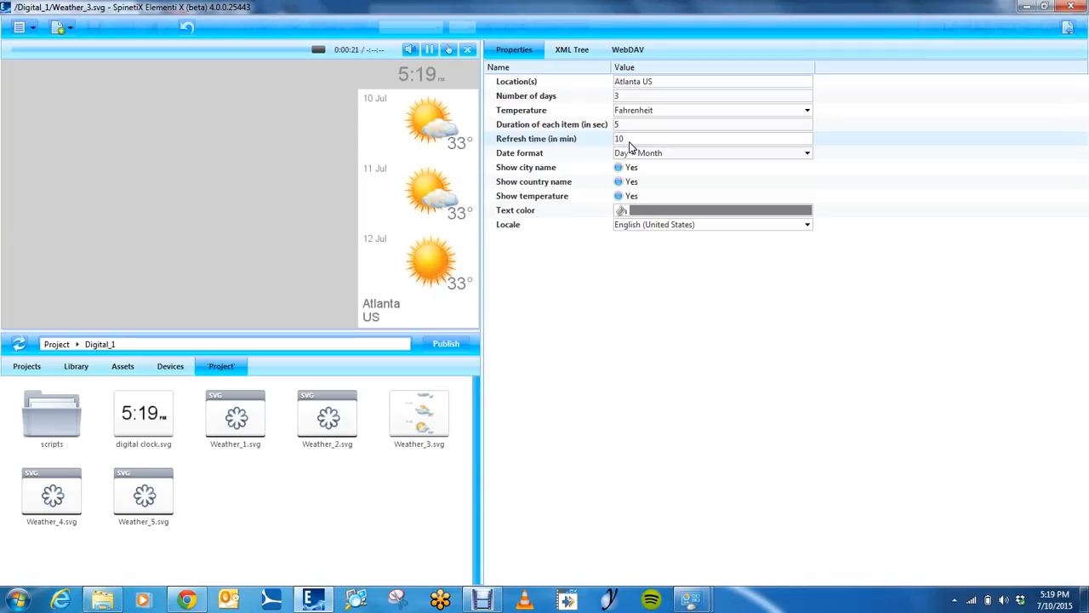
{"action": "key", "text": "Return"}
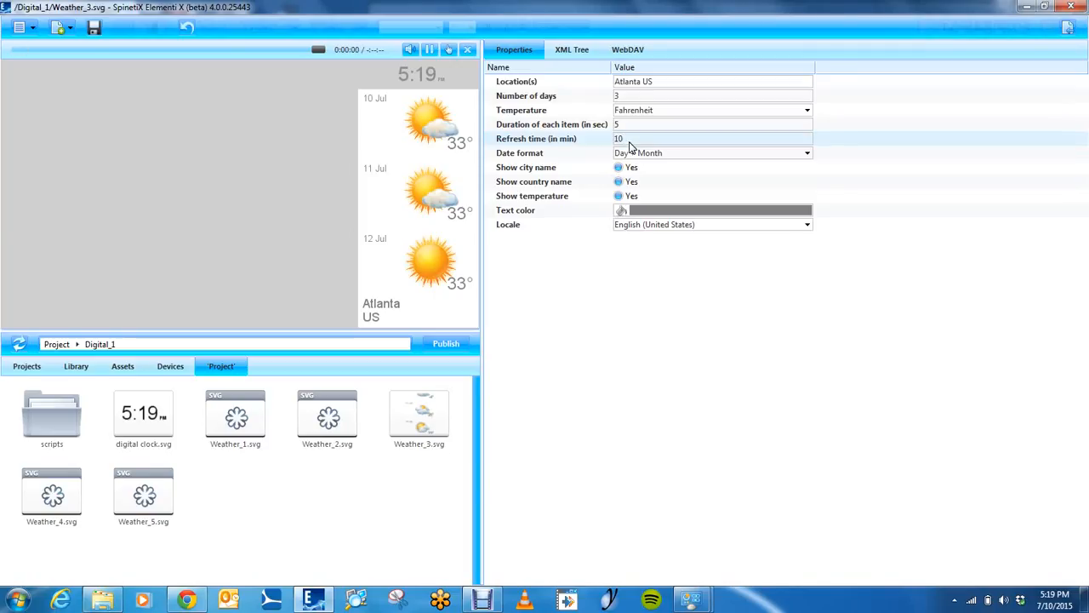
{"action": "left_click", "coordinate": [94, 30]}
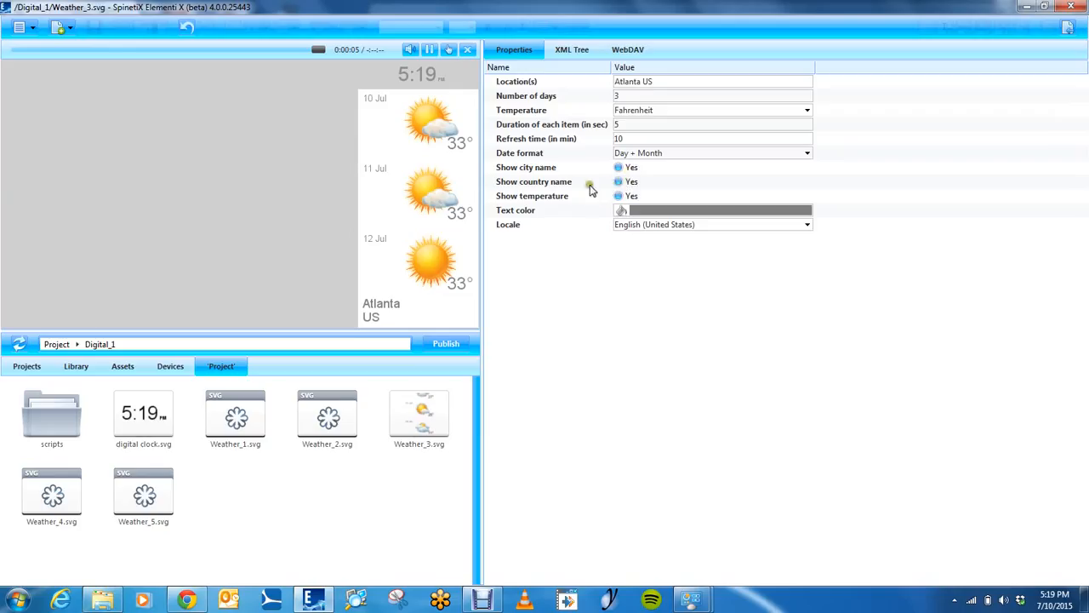
Turn off the country name in the weather widget and set its text color to black (#000000)
{"action": "left_click", "coordinate": [618, 183]}
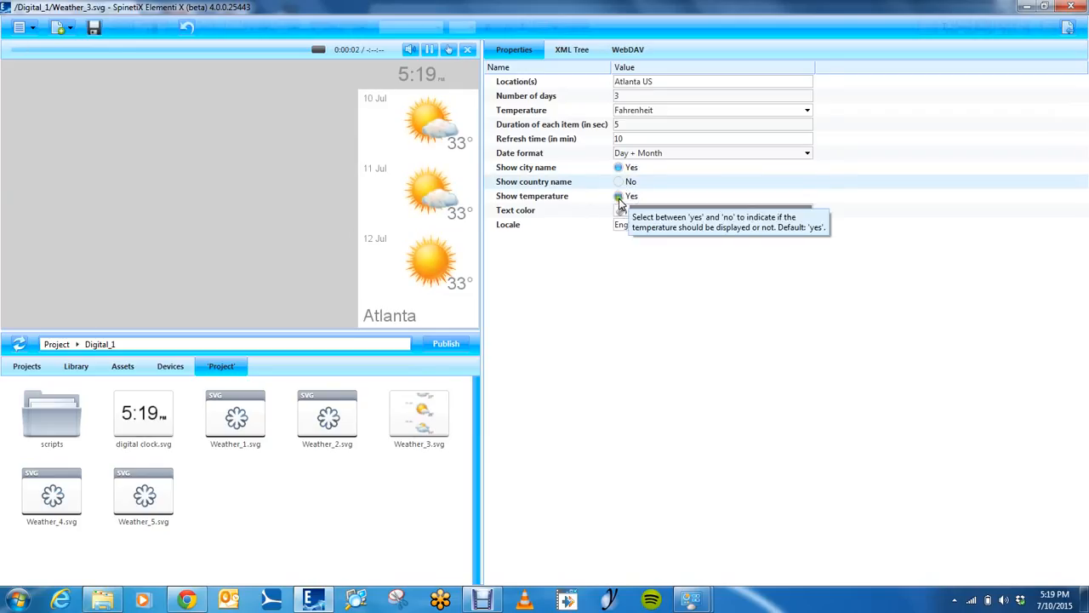
{"action": "left_click", "coordinate": [626, 211]}
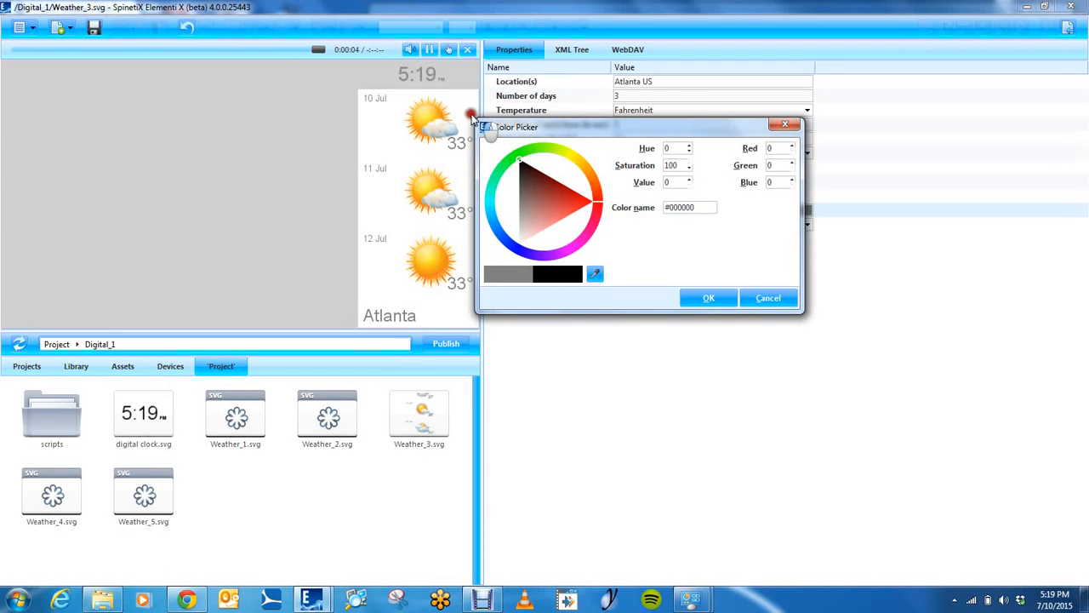
{"action": "left_click", "coordinate": [709, 298]}
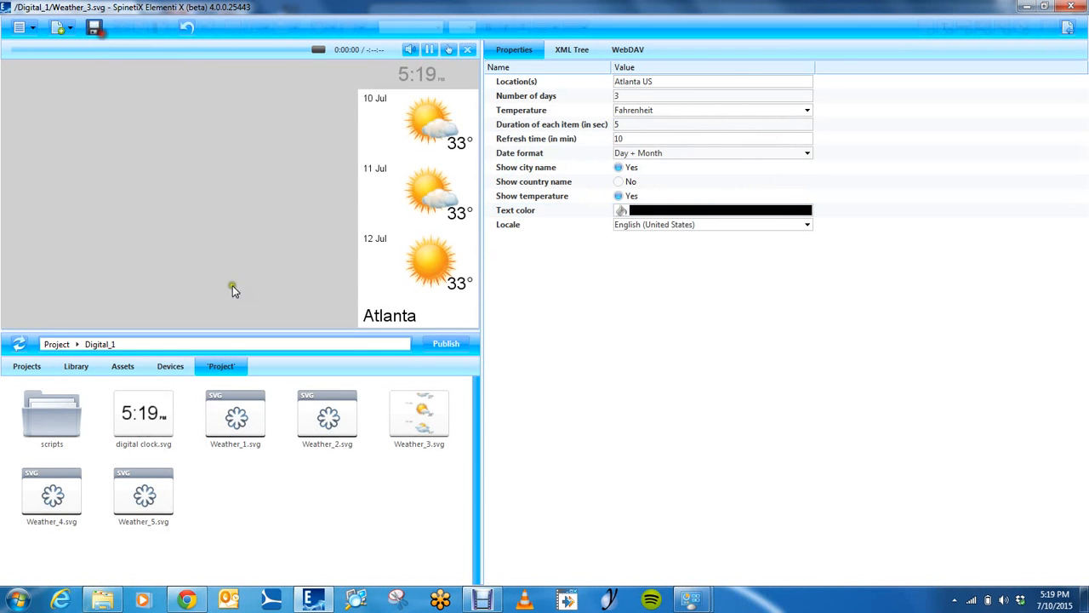